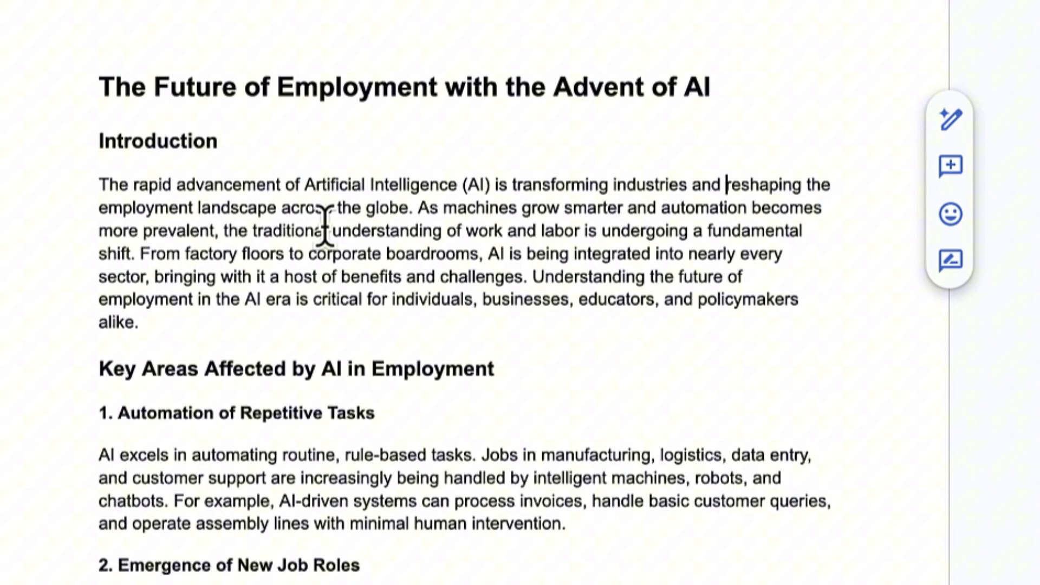
{"action": "scroll", "coordinate": [330, 374], "scroll_direction": "down", "scroll_amount": 2}
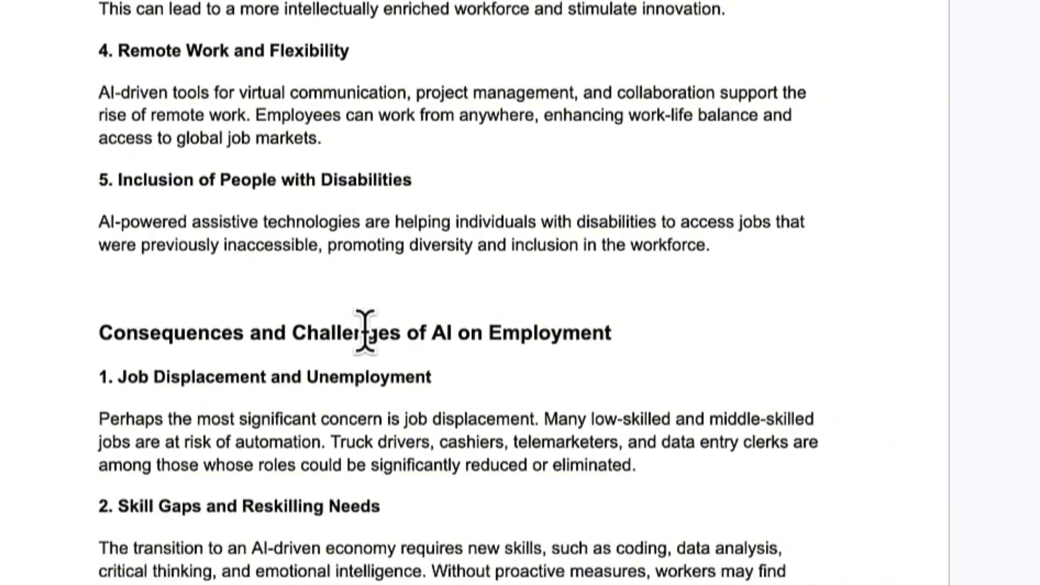
{"action": "scroll", "coordinate": [366, 329], "scroll_direction": "down", "scroll_amount": 1}
{"action": "scroll", "coordinate": [365, 337], "scroll_direction": "down", "scroll_amount": 2}
{"action": "scroll", "coordinate": [365, 331], "scroll_direction": "down", "scroll_amount": 1}
{"action": "scroll", "coordinate": [366, 328], "scroll_direction": "down", "scroll_amount": 1}
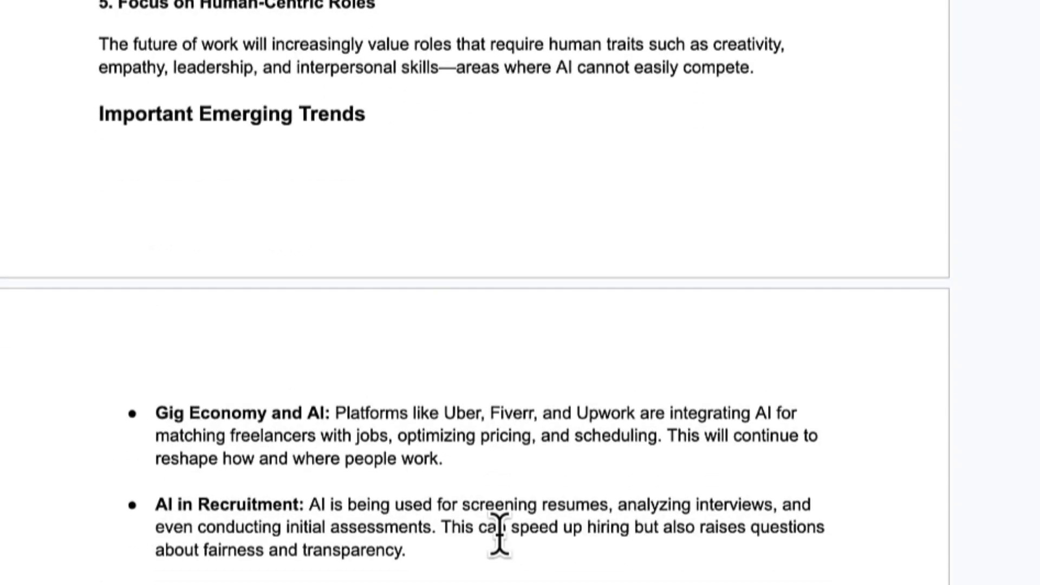
{"action": "scroll", "coordinate": [499, 534], "scroll_direction": "down", "scroll_amount": 1}
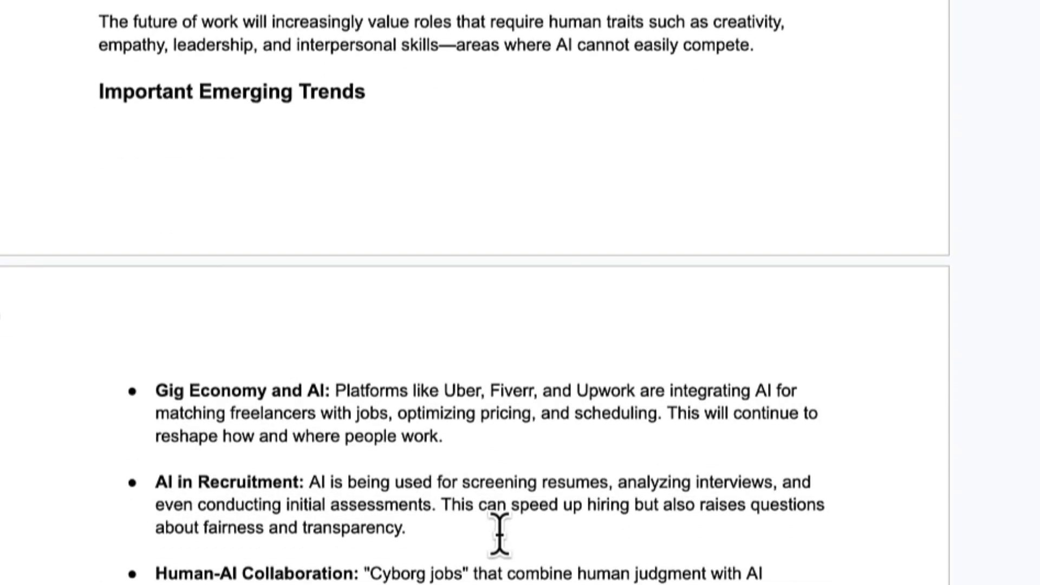
{"action": "scroll", "coordinate": [499, 534], "scroll_direction": "up", "scroll_amount": 1}
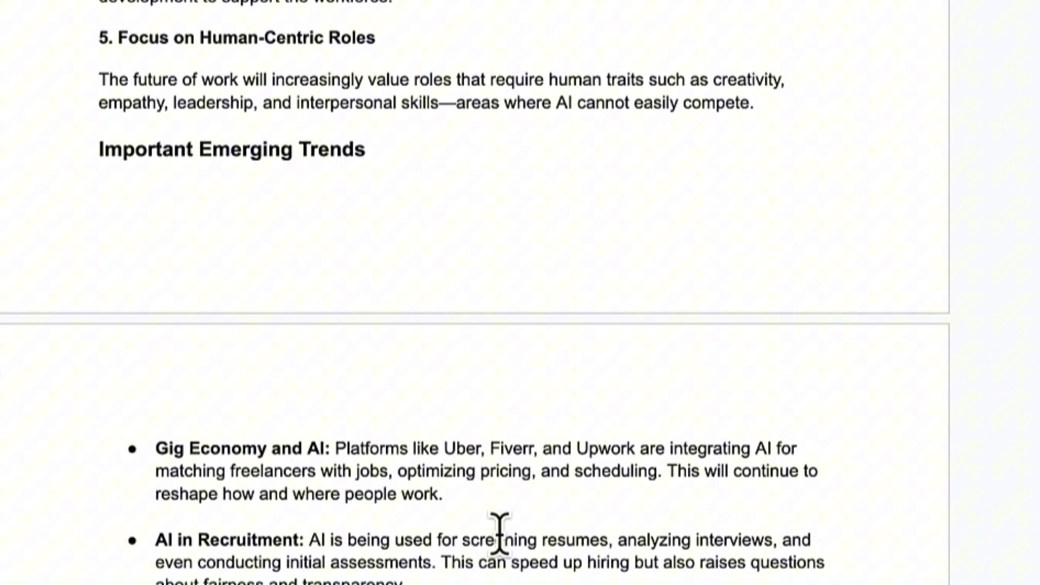
{"action": "scroll", "coordinate": [499, 534], "scroll_direction": "up", "scroll_amount": 2}
{"action": "scroll", "coordinate": [499, 534], "scroll_direction": "up", "scroll_amount": 1}
{"action": "scroll", "coordinate": [500, 534], "scroll_direction": "up", "scroll_amount": 5}
{"action": "scroll", "coordinate": [500, 535], "scroll_direction": "up", "scroll_amount": 5}
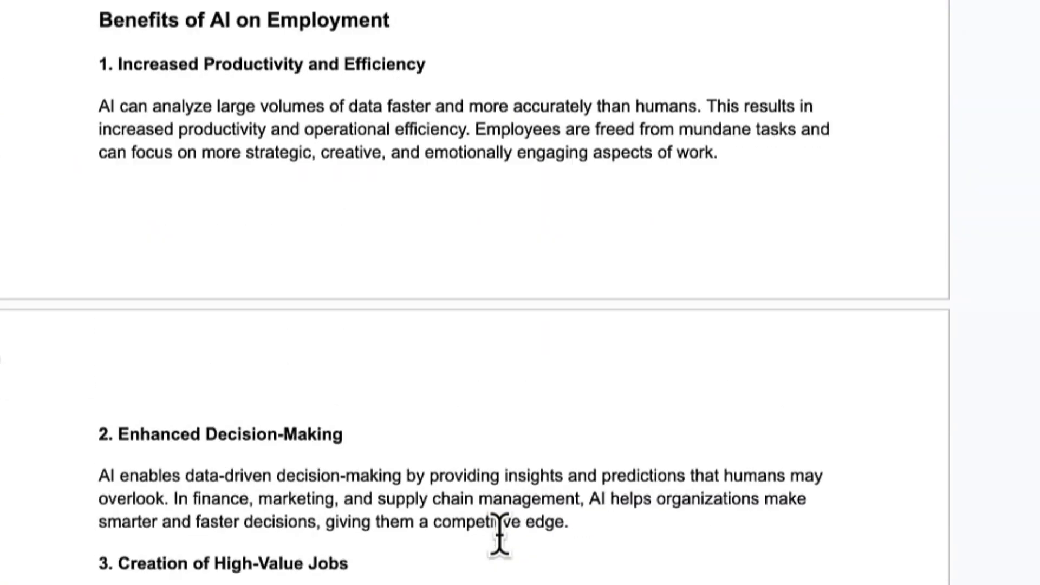
{"action": "scroll", "coordinate": [499, 534], "scroll_direction": "up", "scroll_amount": 5}
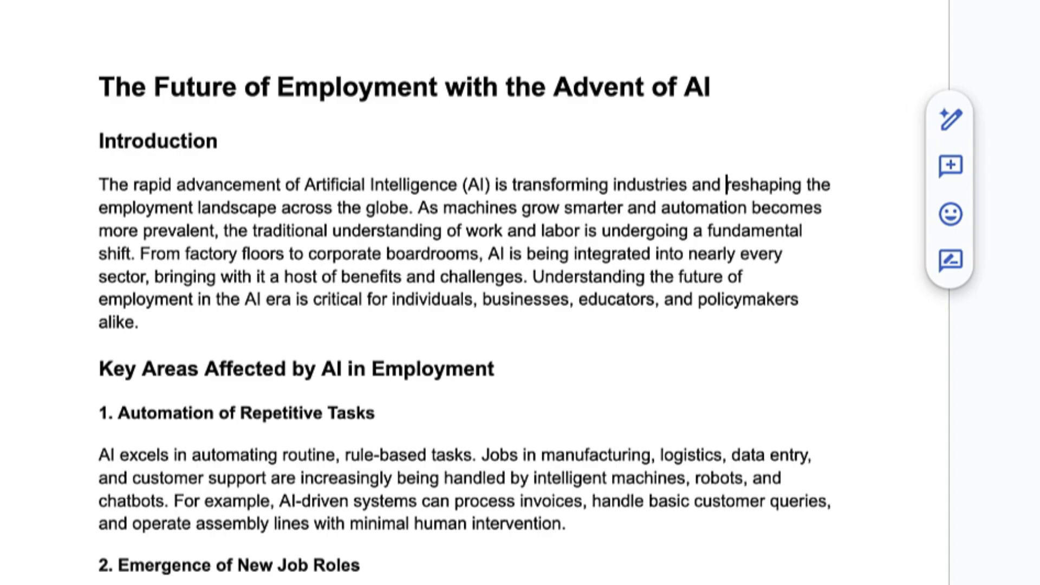
Paste the Markdown mind-map prompt into a new ChatGPT chat and start a new line below it
{"action": "left_click", "coordinate": [219, 3]}
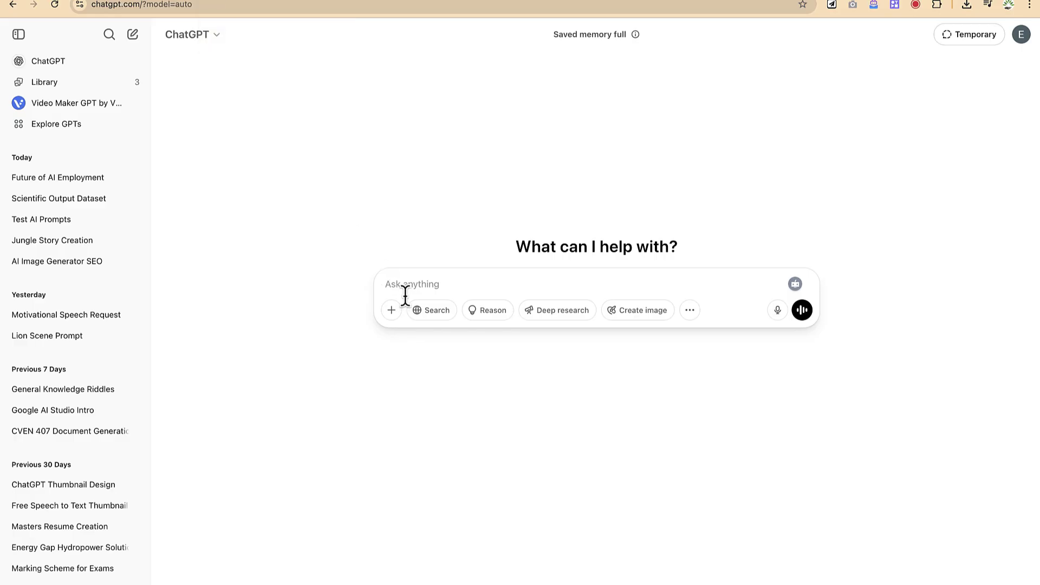
{"action": "type", "text": "Create a mindmap for the below on the future of employment with the advent of AI, include relevant subtopics, tools, advantages, disadvantages to clearly show the key points. Please provide a code box with markdown language."}
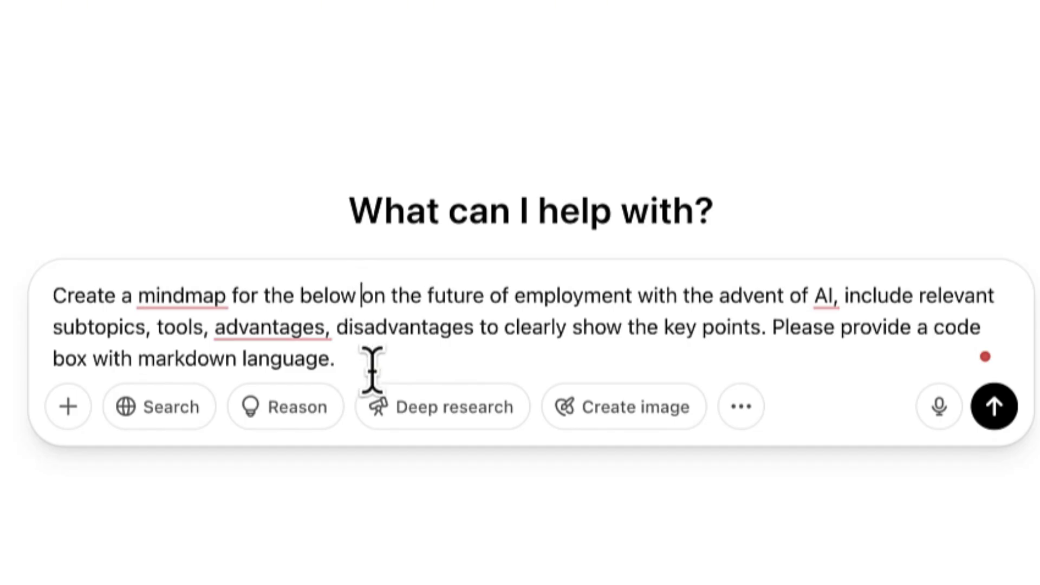
{"action": "type", "text": "text"}
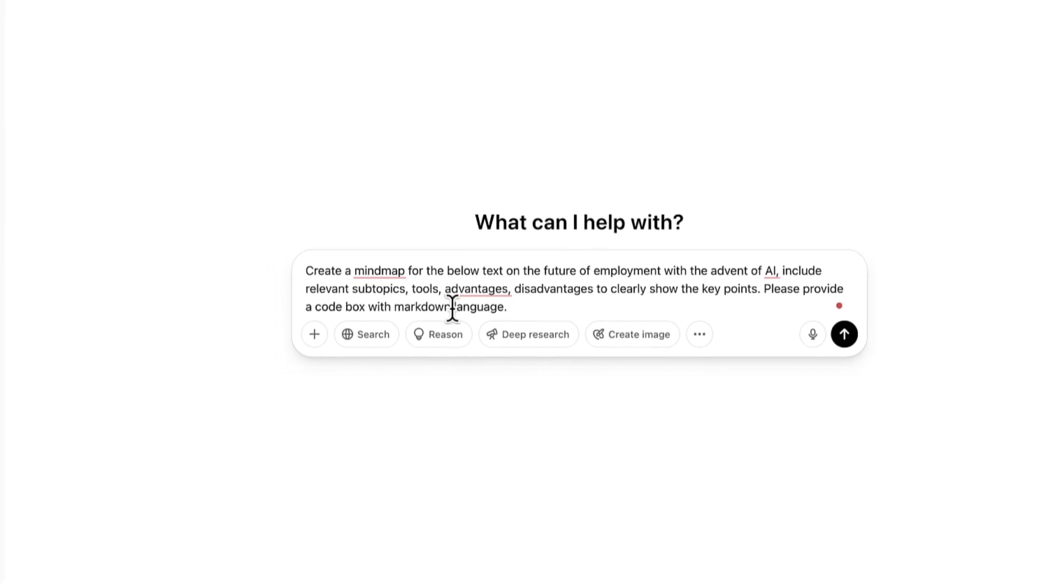
{"action": "left_click", "coordinate": [544, 307]}
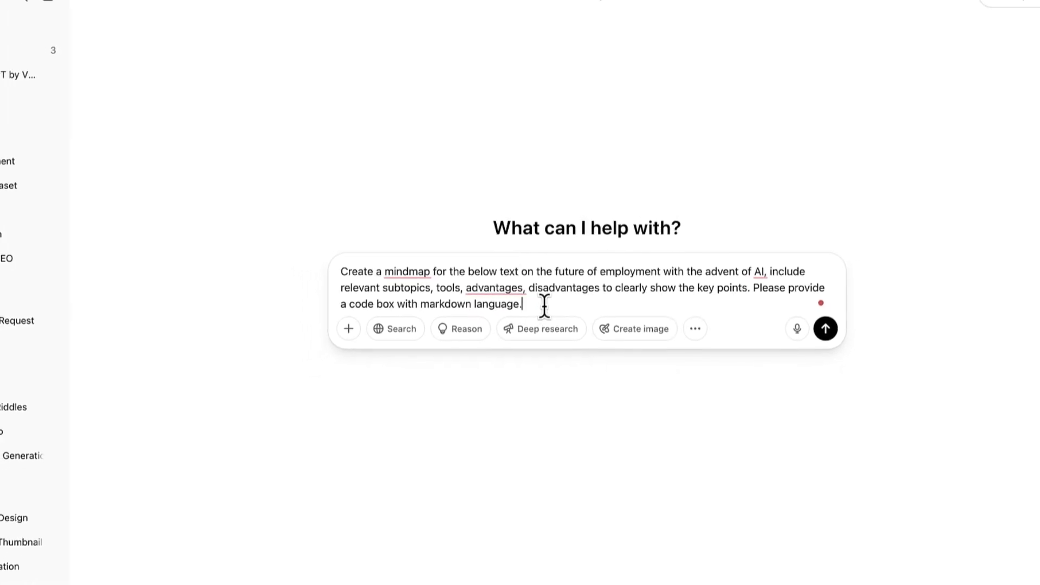
{"action": "key", "text": "shift+Return"}
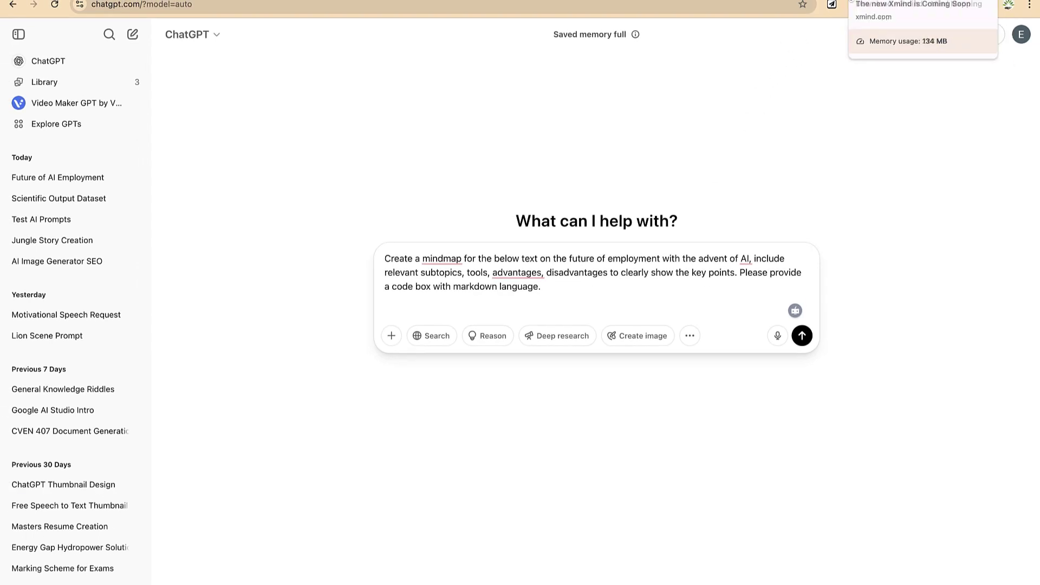
Select the whole employment article in Google Docs and come back to the ChatGPT prompt
{"action": "left_click", "coordinate": [853, 0]}
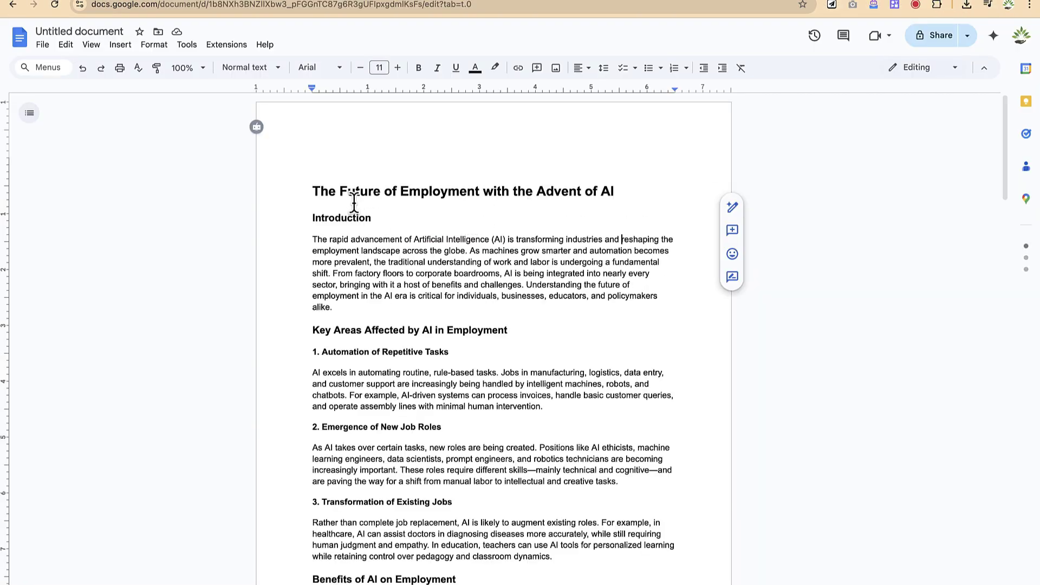
{"action": "mouse_move", "coordinate": [315, 191]}
{"action": "left_mouse_down"}
{"action": "mouse_move", "coordinate": [521, 581]}
{"action": "mouse_move", "coordinate": [571, 579]}
{"action": "left_mouse_up"}
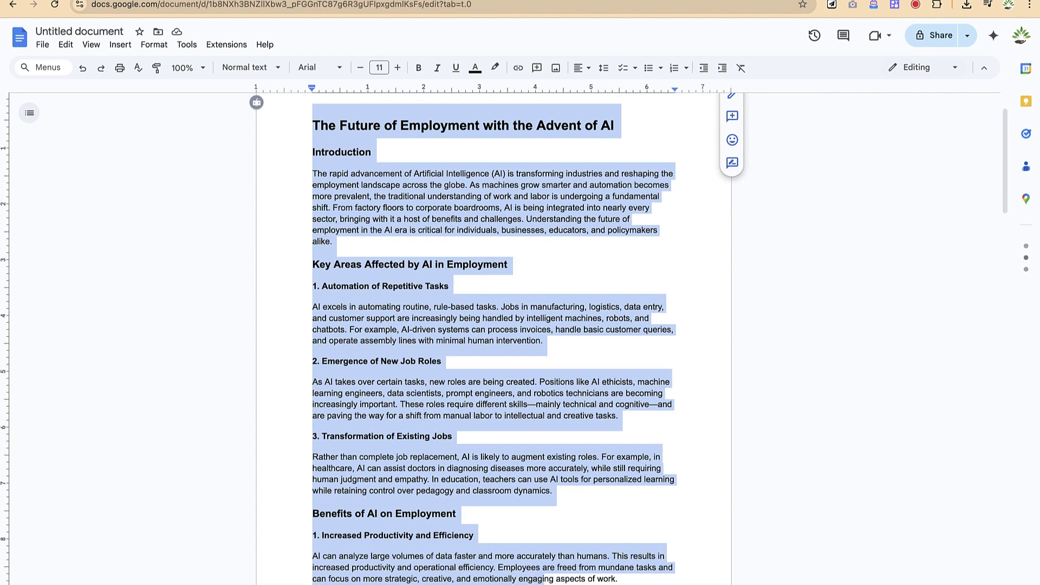
{"action": "scroll", "coordinate": [273, 244], "scroll_direction": "down", "scroll_amount": 3}
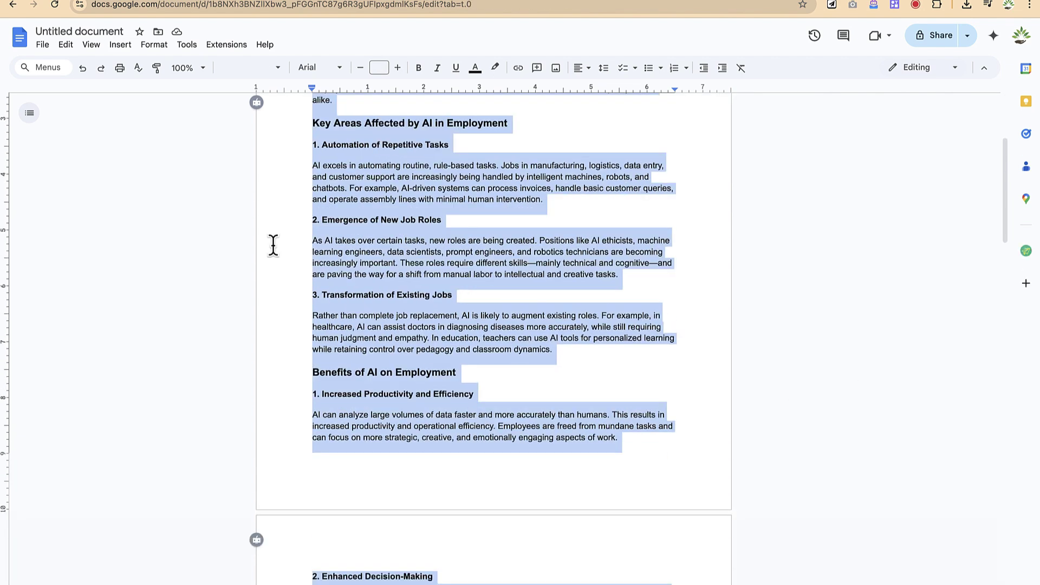
{"action": "left_click", "coordinate": [228, 2]}
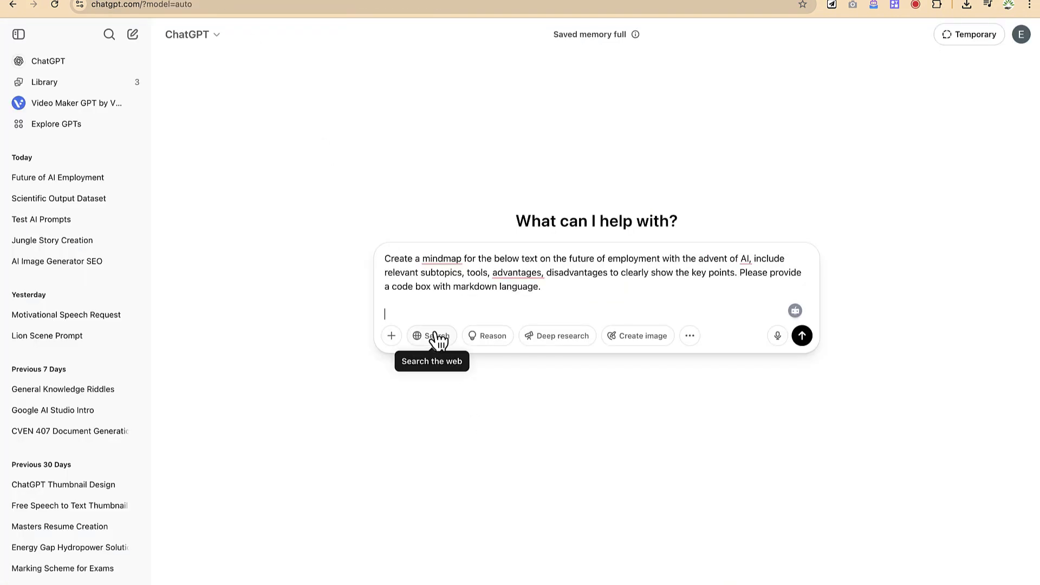
Send the prompt with the pasted article and copy the returned Markdown mind map code
{"action": "key", "text": "ctrl+v"}
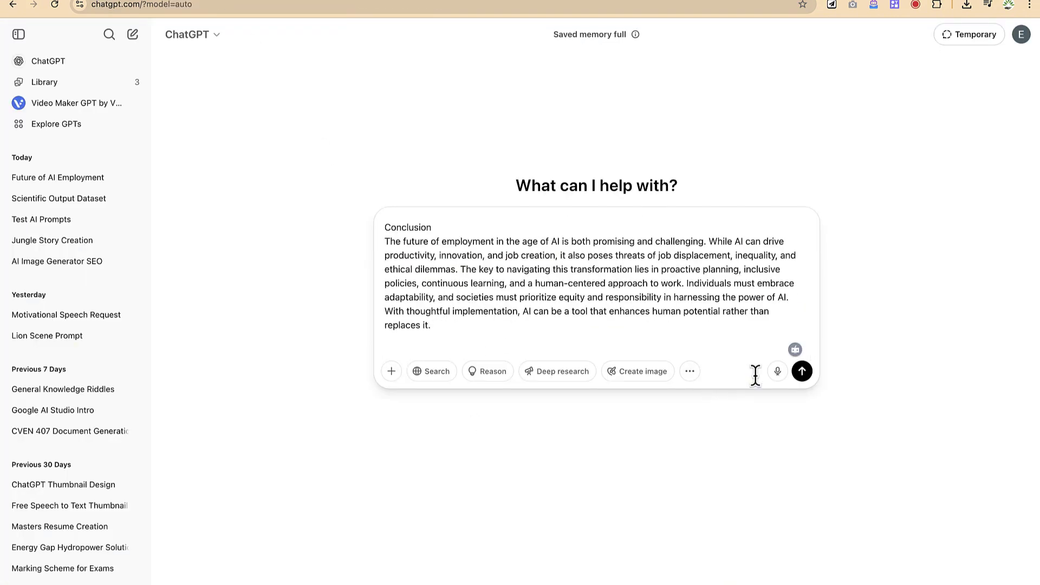
{"action": "left_click", "coordinate": [801, 371]}
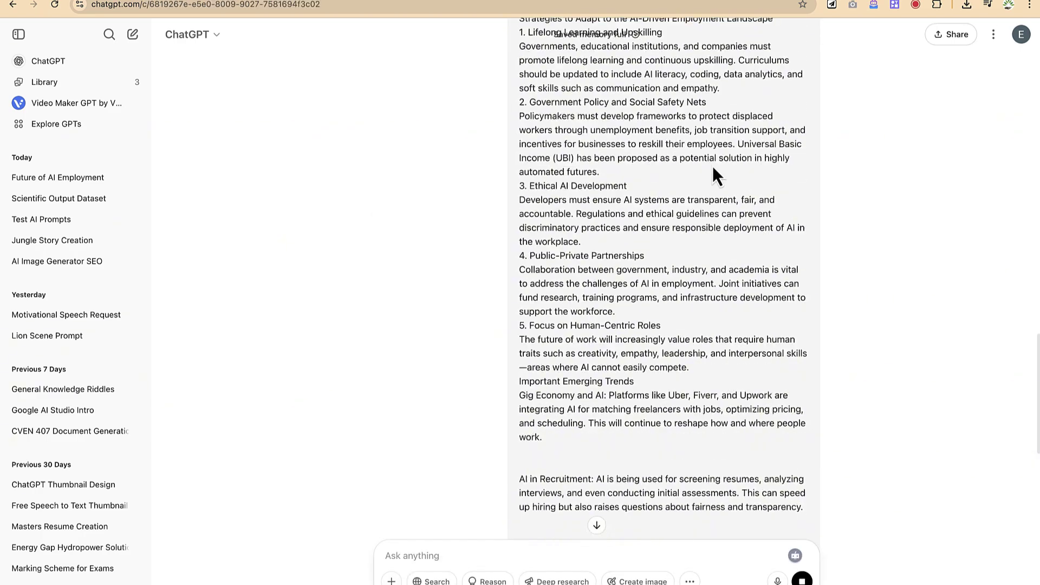
{"action": "scroll", "coordinate": [712, 162], "scroll_direction": "up", "scroll_amount": 10}
{"action": "scroll", "coordinate": [713, 163], "scroll_direction": "down", "scroll_amount": 15}
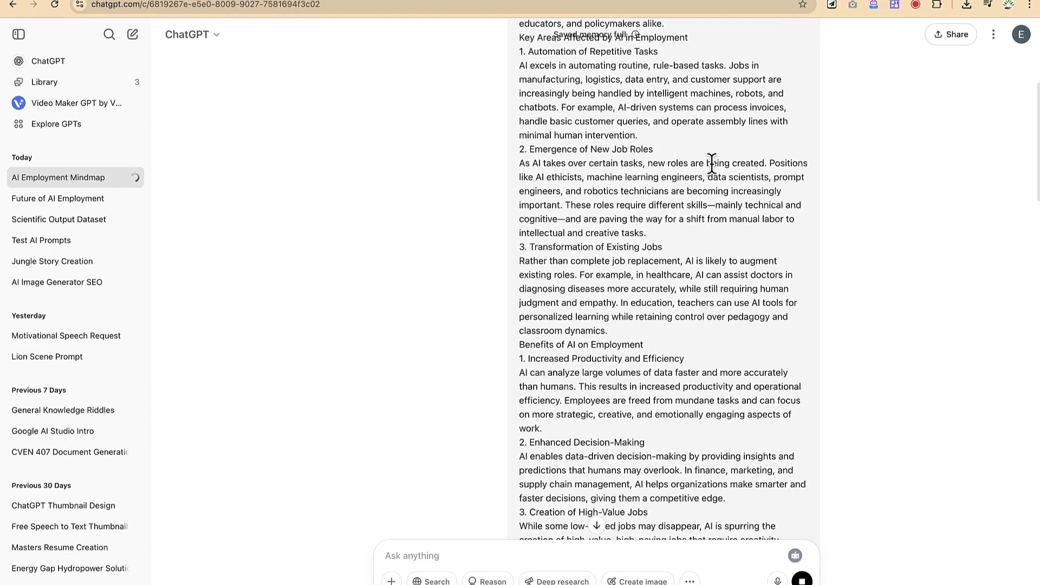
{"action": "scroll", "coordinate": [713, 165], "scroll_direction": "down", "scroll_amount": 10}
{"action": "scroll", "coordinate": [712, 166], "scroll_direction": "down", "scroll_amount": 2}
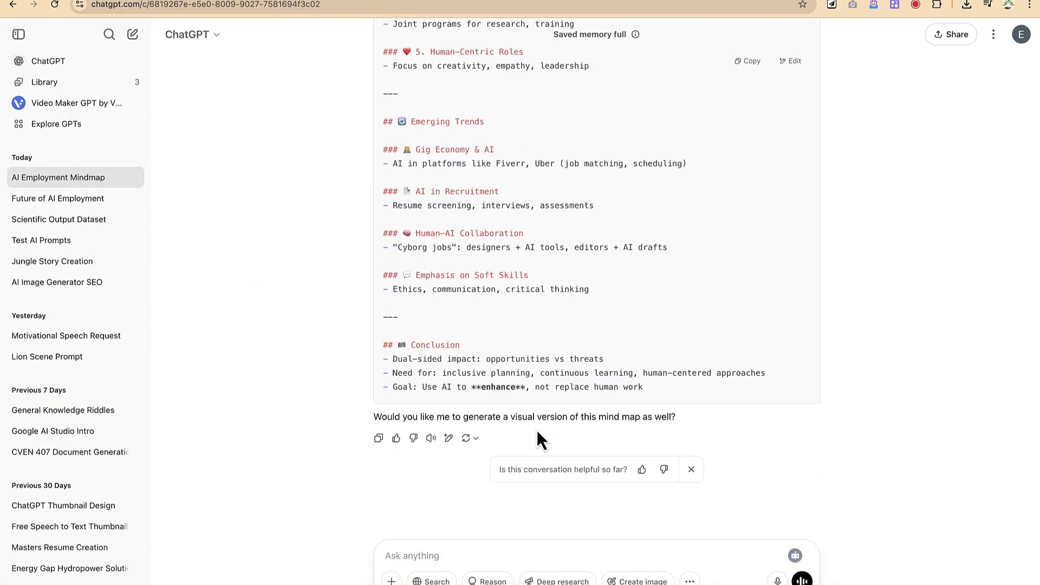
{"action": "scroll", "coordinate": [527, 334], "scroll_direction": "up", "scroll_amount": 5}
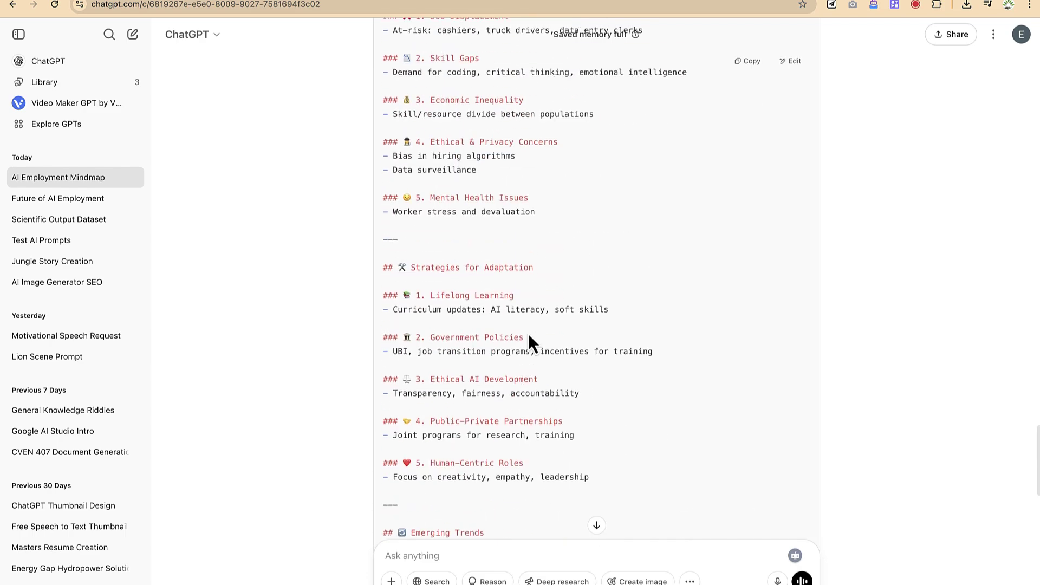
{"action": "scroll", "coordinate": [528, 333], "scroll_direction": "up", "scroll_amount": 5}
{"action": "scroll", "coordinate": [529, 333], "scroll_direction": "up", "scroll_amount": 5}
{"action": "scroll", "coordinate": [528, 334], "scroll_direction": "up", "scroll_amount": 5}
{"action": "scroll", "coordinate": [527, 329], "scroll_direction": "up", "scroll_amount": 1}
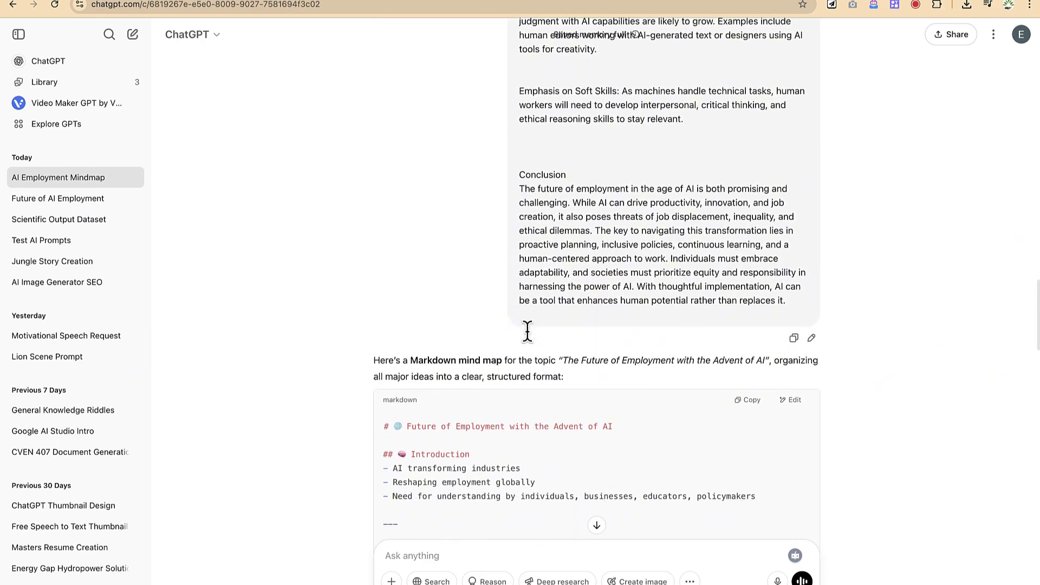
{"action": "scroll", "coordinate": [528, 331], "scroll_direction": "down", "scroll_amount": 3}
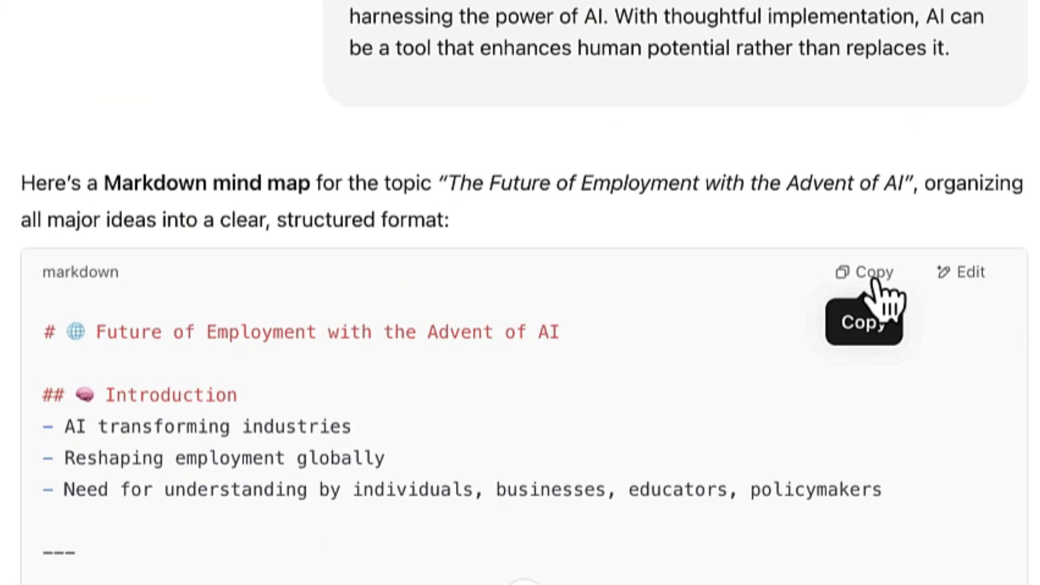
{"action": "left_click", "coordinate": [879, 281]}
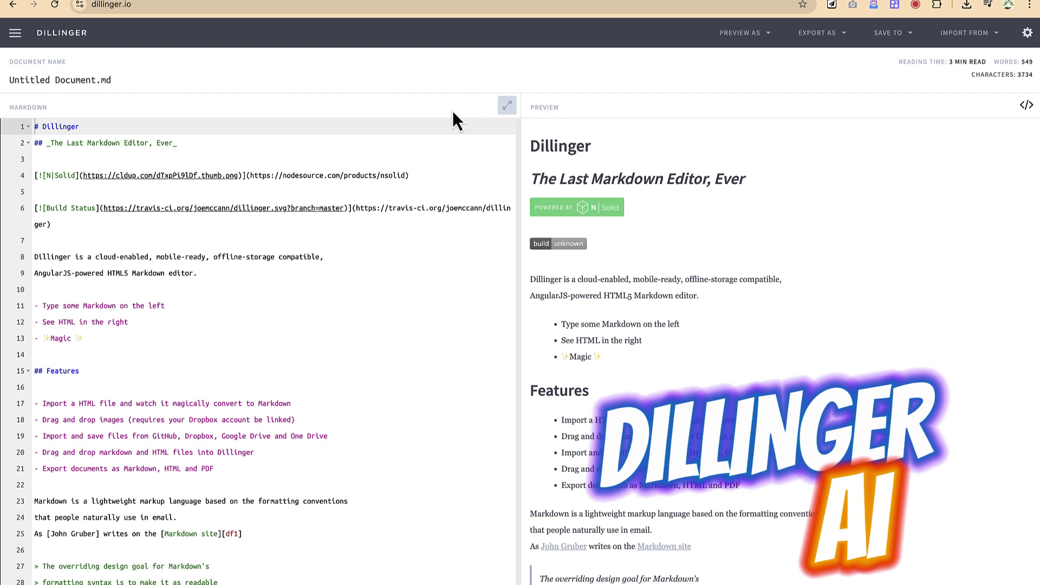
Replace Dillinger's sample text with the pasted employment-with-AI mind map Markdown
{"action": "left_click", "coordinate": [176, 152]}
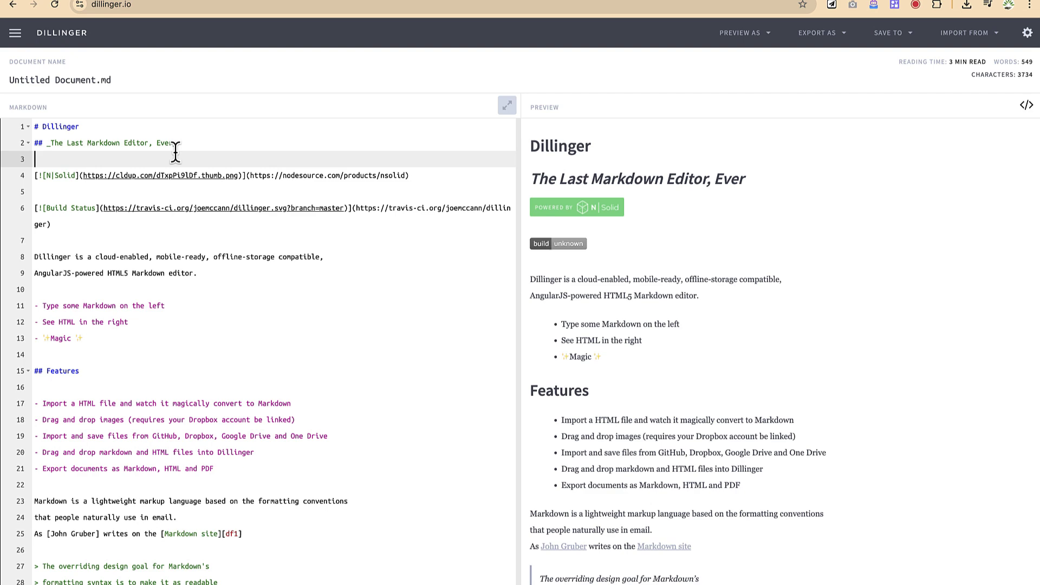
{"action": "key", "text": "ctrl+a"}
{"action": "key", "text": "ctrl+v"}
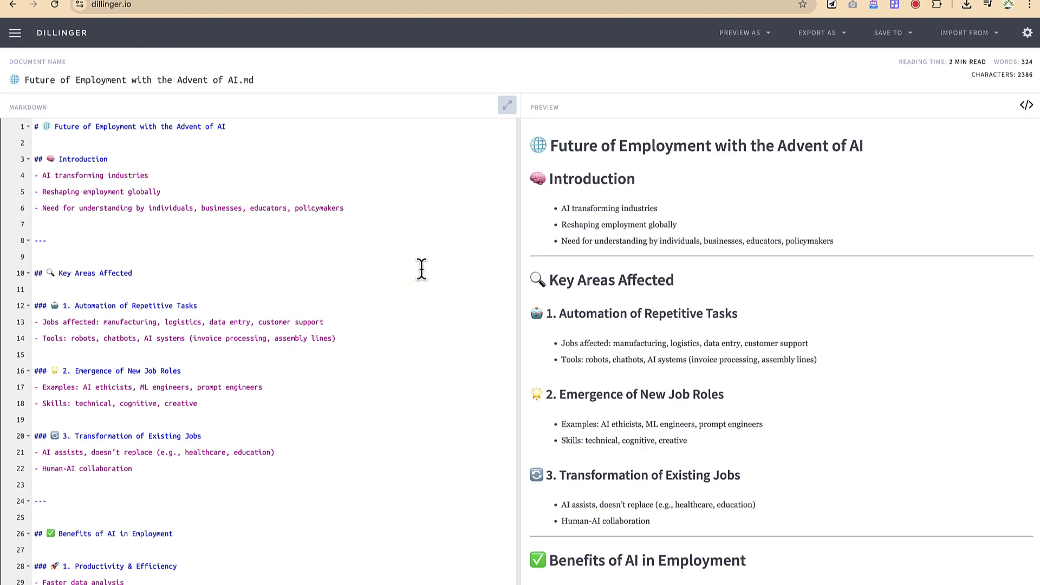
Export the Dillinger document as a Markdown file
{"action": "left_click", "coordinate": [843, 41]}
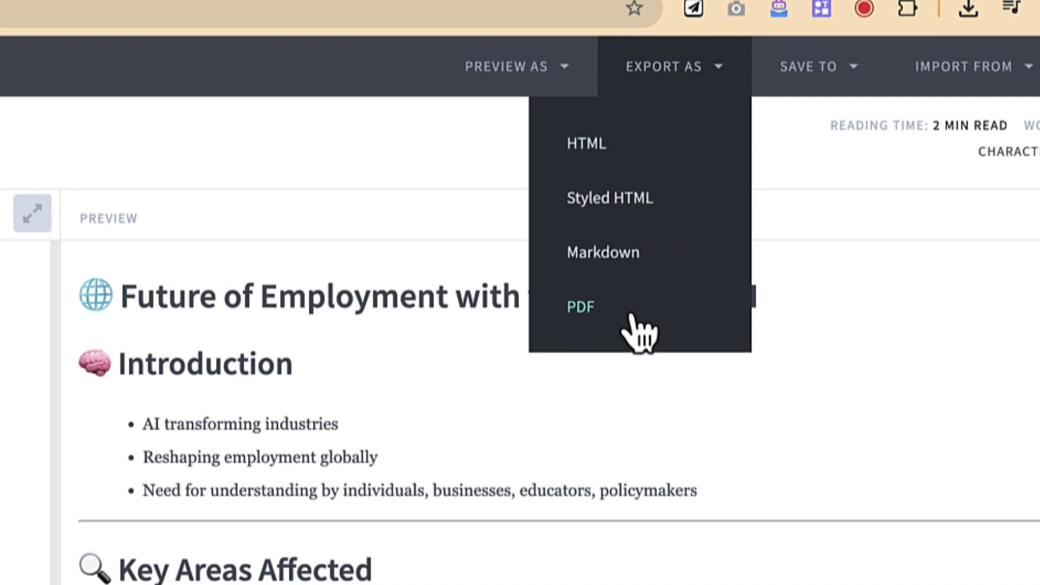
{"action": "left_click", "coordinate": [638, 258]}
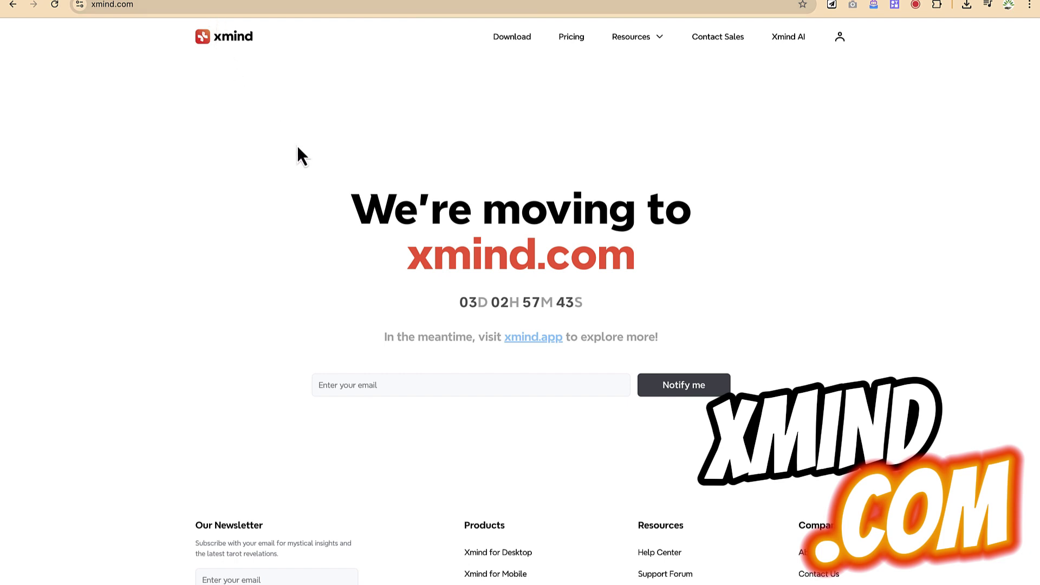
Go to the xmind.app/download page from the address bar
{"action": "left_click", "coordinate": [165, 7]}
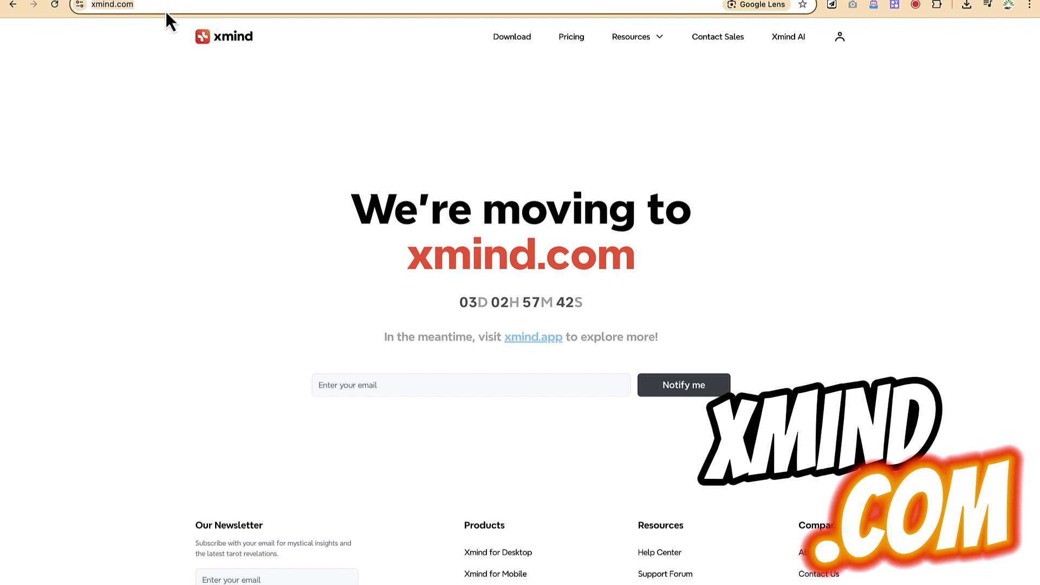
{"action": "left_click", "coordinate": [162, 7]}
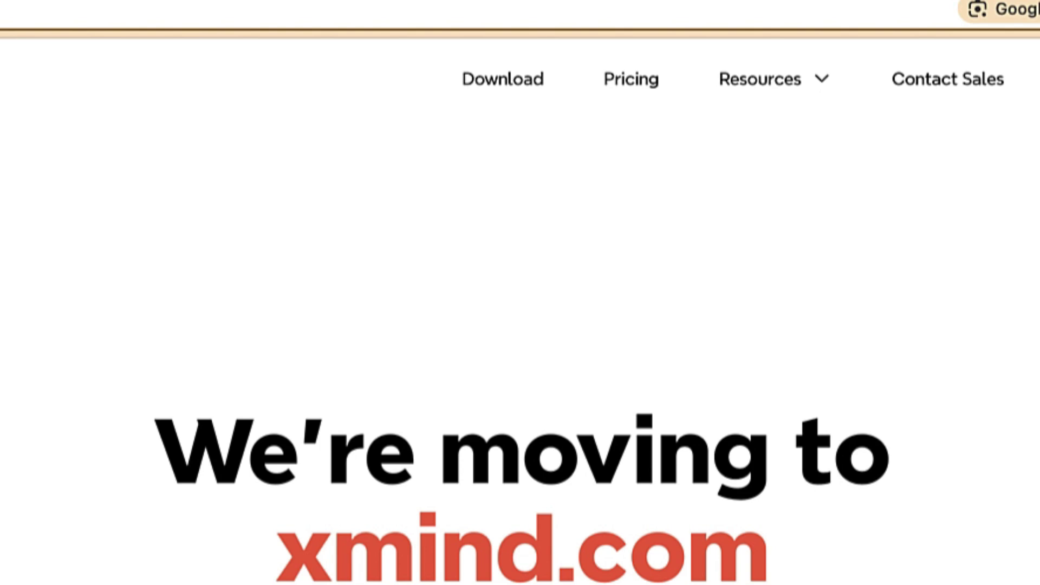
{"action": "left_click", "coordinate": [502, 79]}
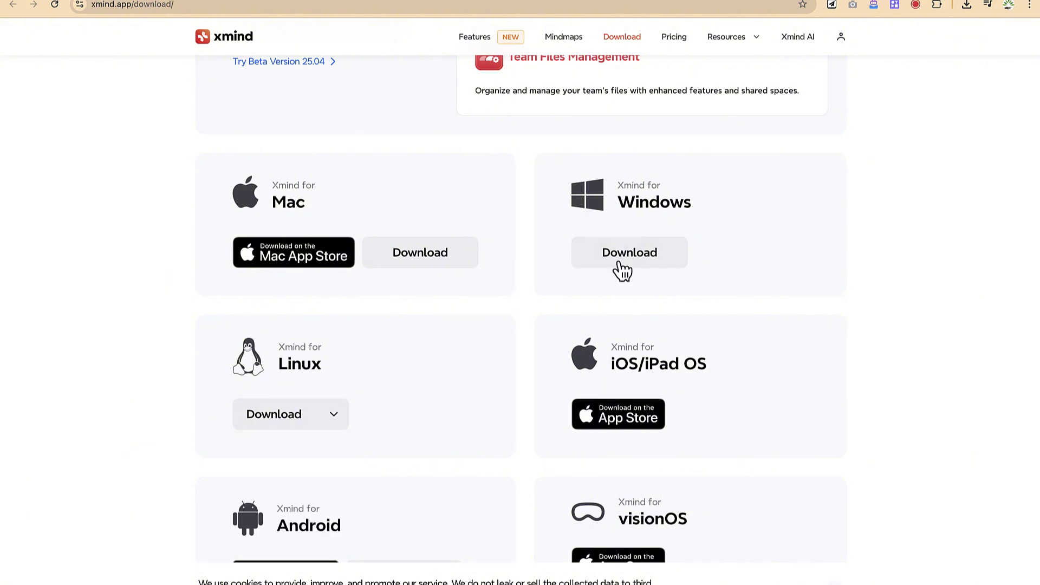
{"action": "scroll", "coordinate": [453, 519], "scroll_direction": "down", "scroll_amount": 3}
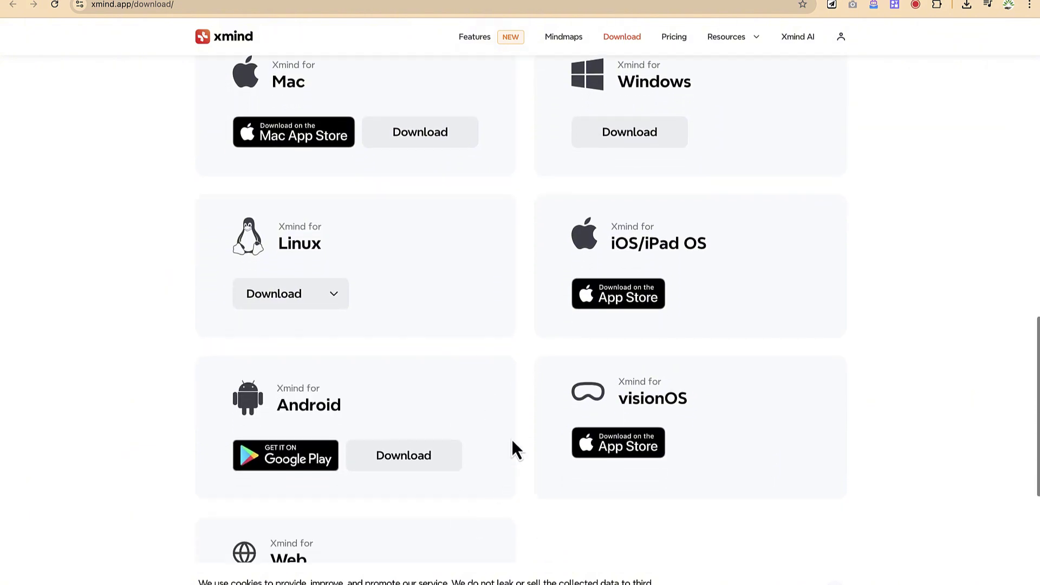
{"action": "scroll", "coordinate": [480, 277], "scroll_direction": "up", "scroll_amount": 5}
{"action": "scroll", "coordinate": [479, 278], "scroll_direction": "up", "scroll_amount": 5}
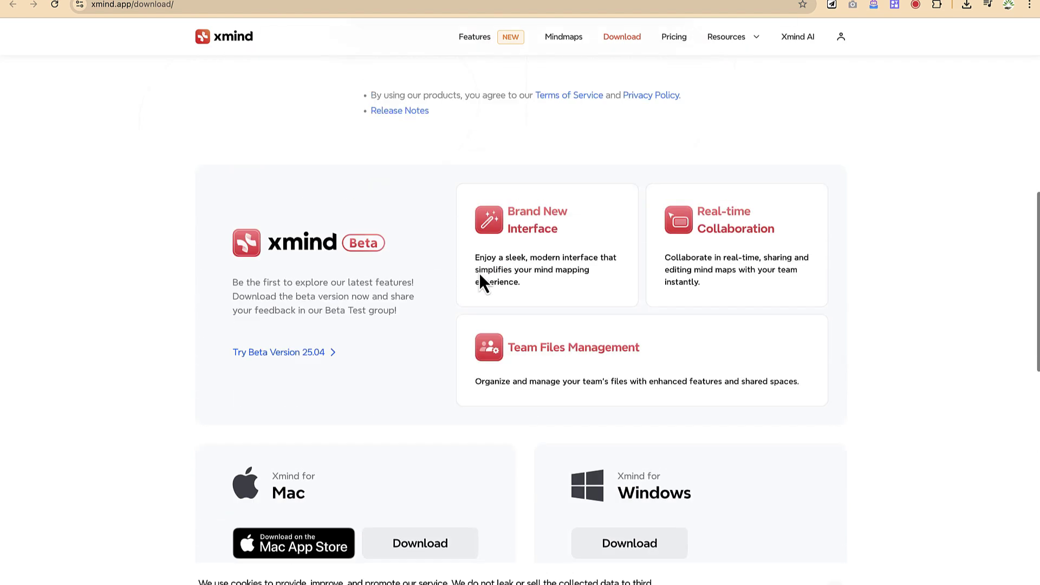
{"action": "scroll", "coordinate": [479, 278], "scroll_direction": "up", "scroll_amount": 5}
{"action": "scroll", "coordinate": [480, 278], "scroll_direction": "up", "scroll_amount": 5}
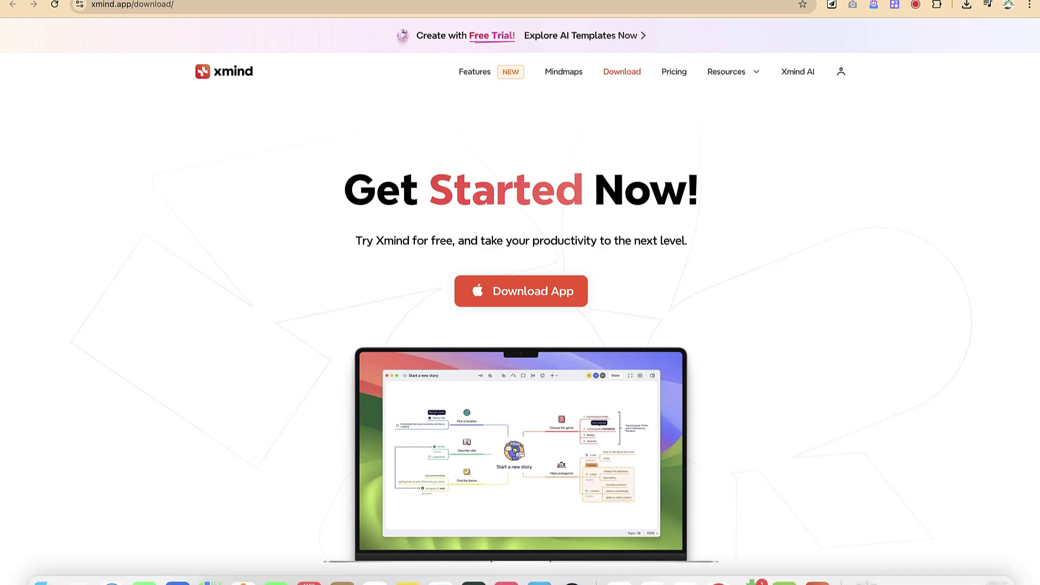
Launch the Xmind desktop app from the Dock
{"action": "left_click", "coordinate": [817, 578]}
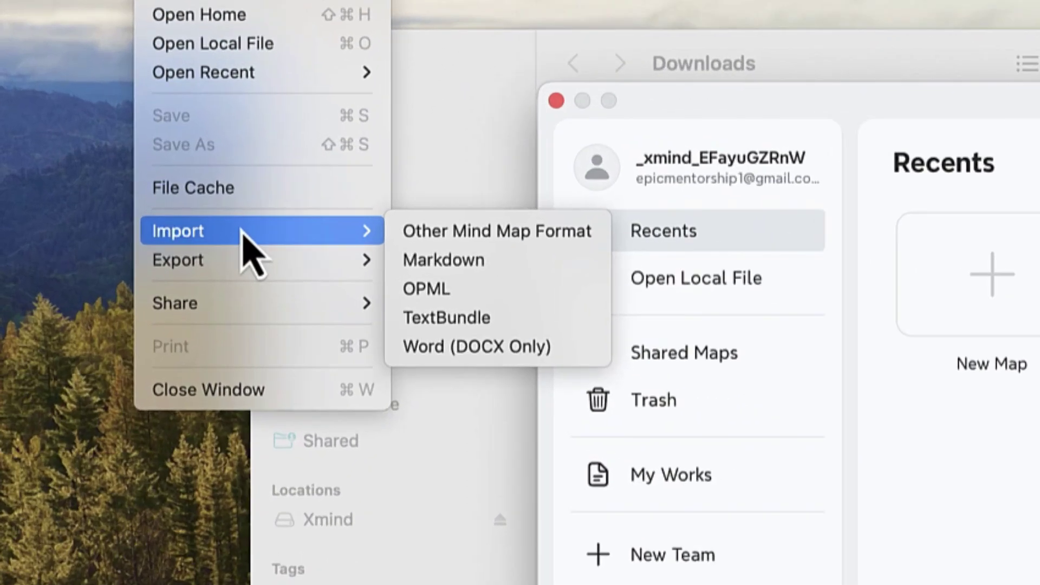
Import 'Future of Employment with the Advent of AI.md' from Downloads as a Markdown mind map
{"action": "left_click", "coordinate": [431, 271]}
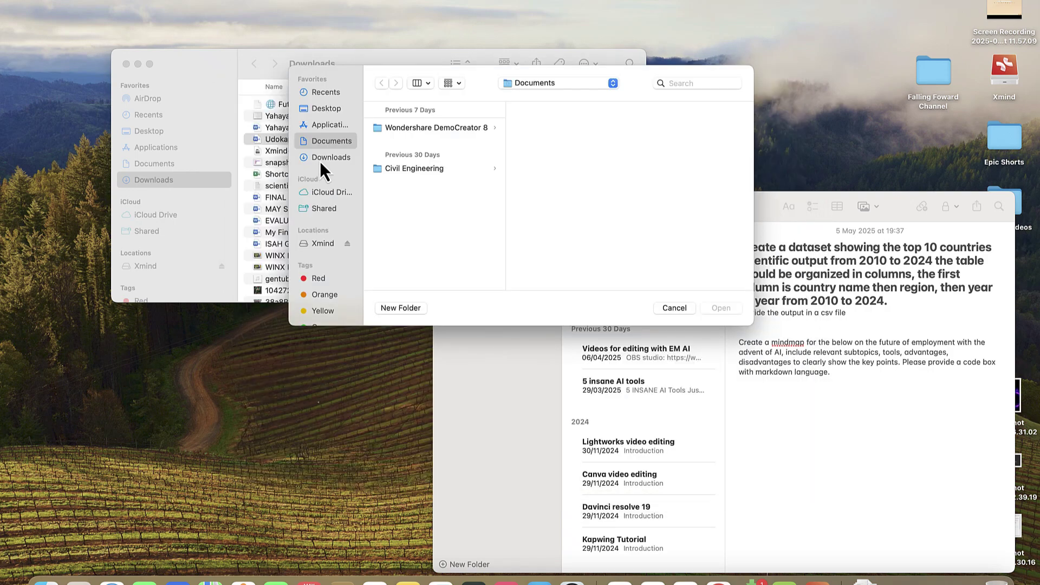
{"action": "left_click", "coordinate": [320, 162]}
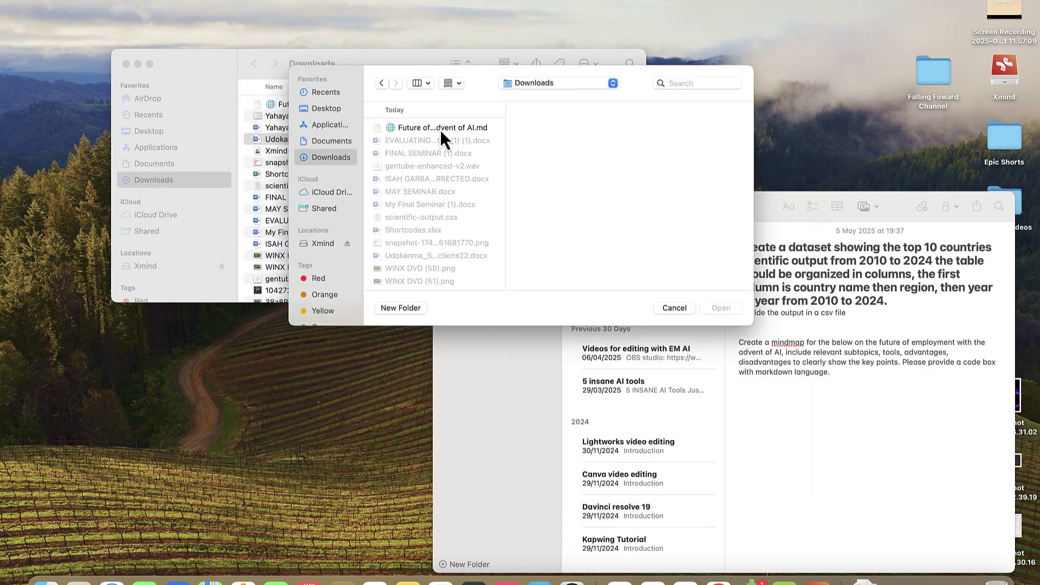
{"action": "left_click", "coordinate": [440, 134]}
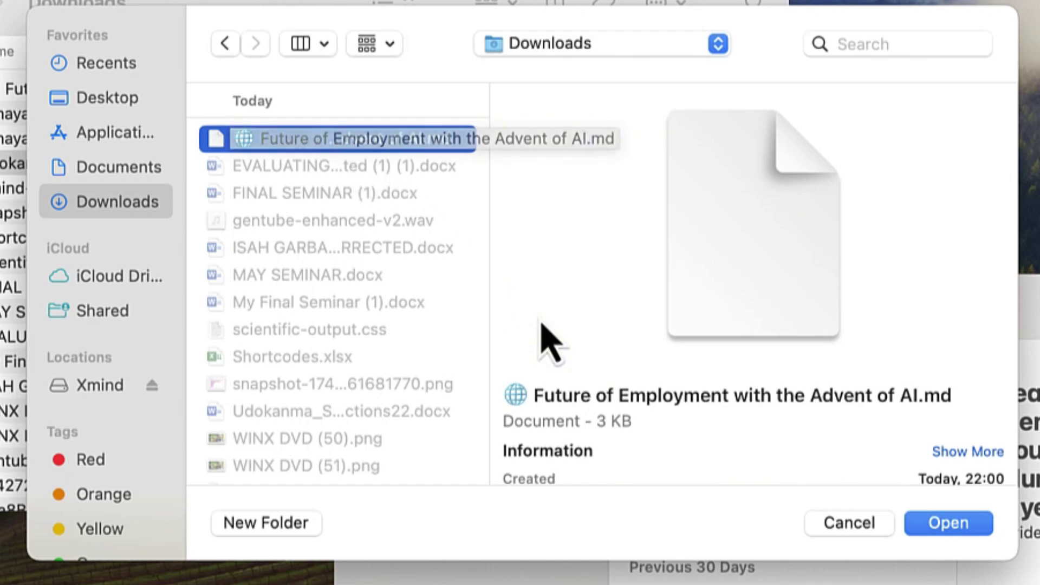
{"action": "left_click", "coordinate": [947, 526]}
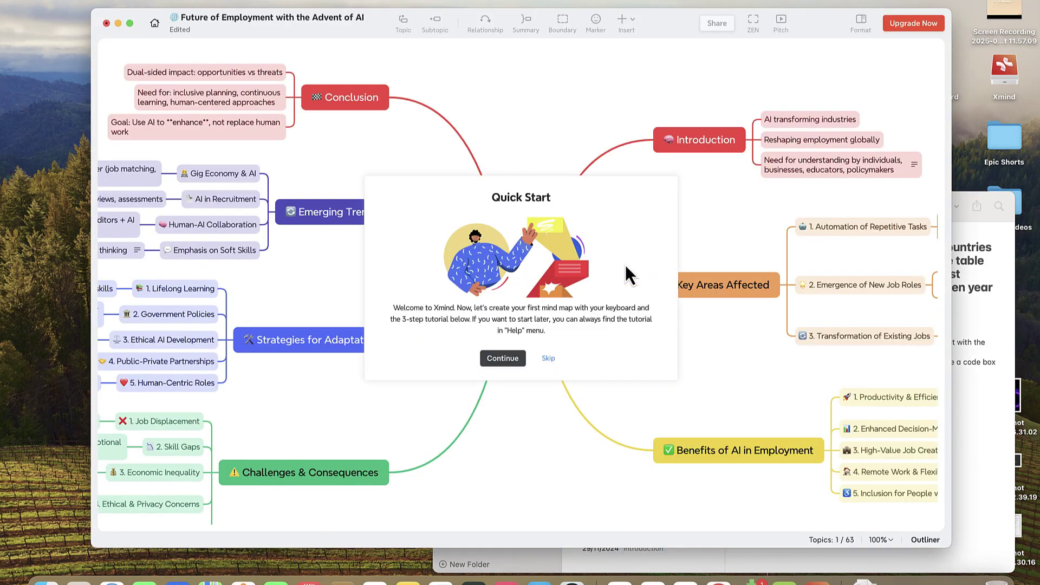
Skip the Quick Start tutorial to reveal the imported mind map
{"action": "left_click", "coordinate": [545, 359]}
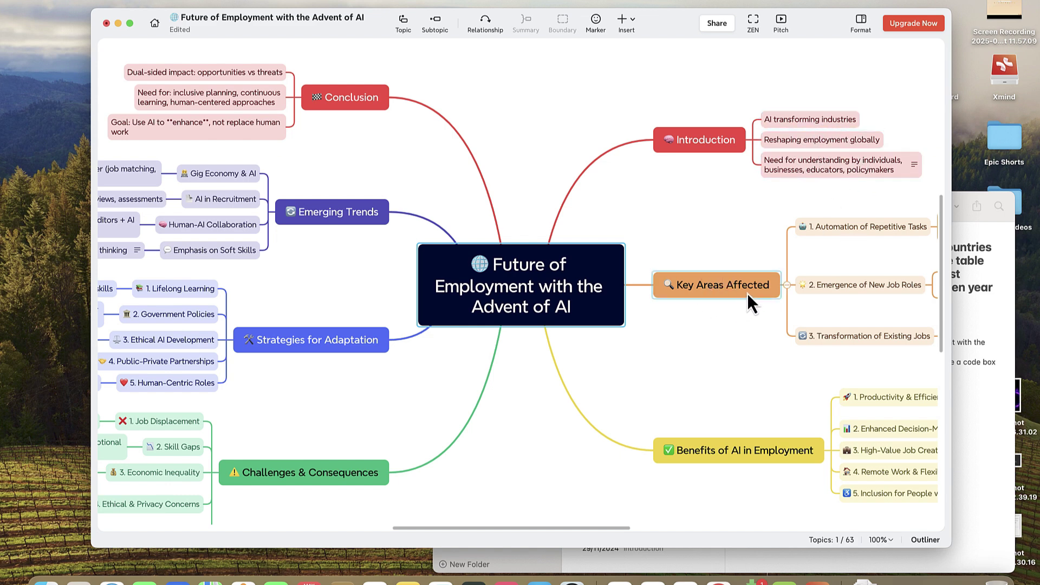
{"action": "scroll", "coordinate": [868, 309], "scroll_direction": "right", "scroll_amount": 5}
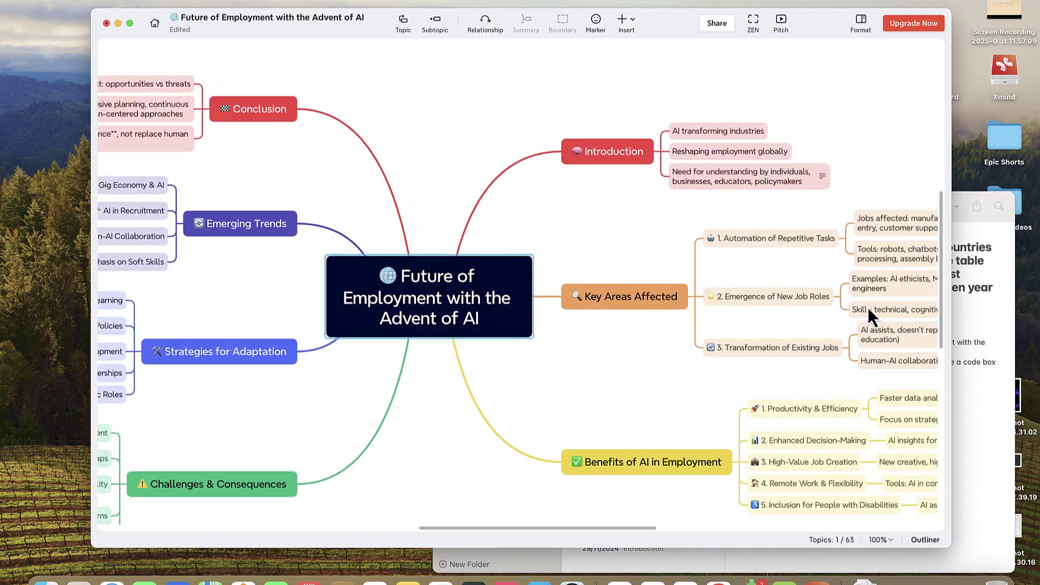
{"action": "scroll", "coordinate": [869, 308], "scroll_direction": "down", "scroll_amount": 2}
{"action": "scroll", "coordinate": [868, 310], "scroll_direction": "left", "scroll_amount": 3}
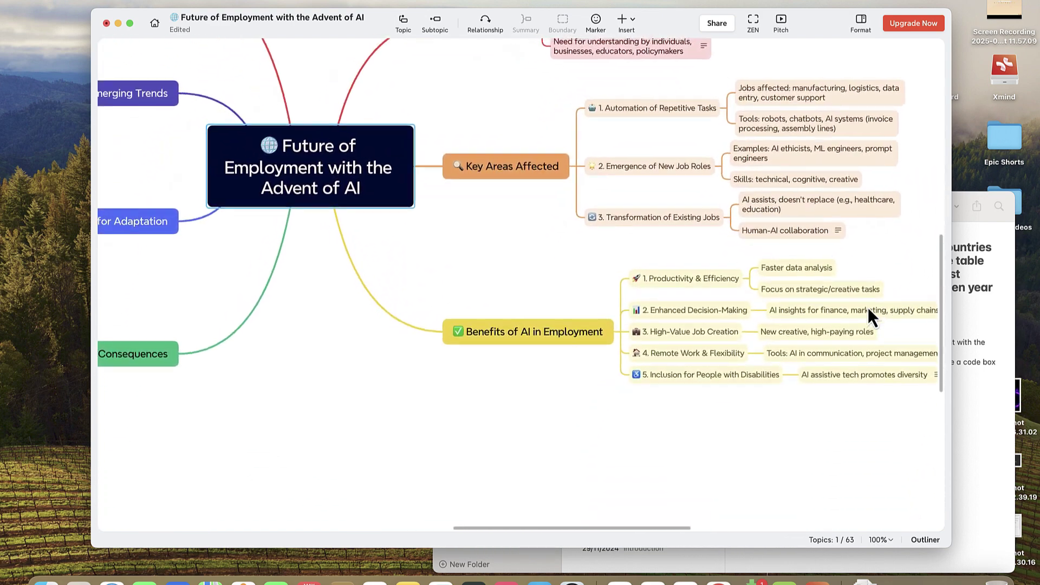
{"action": "scroll", "coordinate": [868, 308], "scroll_direction": "up", "scroll_amount": 3}
{"action": "scroll", "coordinate": [868, 308], "scroll_direction": "left", "scroll_amount": 3}
{"action": "scroll", "coordinate": [868, 309], "scroll_direction": "right", "scroll_amount": 5}
{"action": "scroll", "coordinate": [868, 309], "scroll_direction": "down", "scroll_amount": 3}
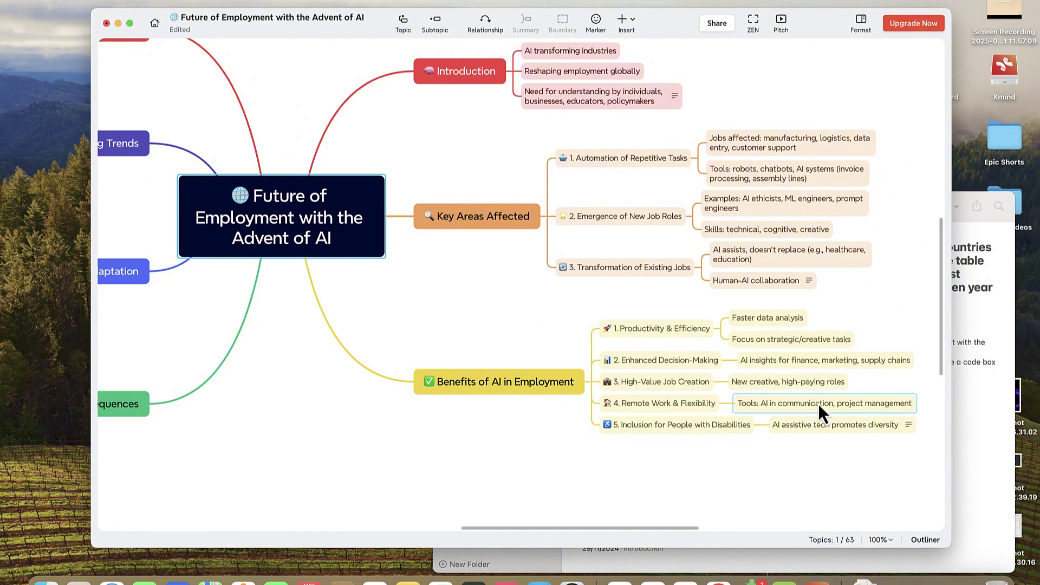
{"action": "scroll", "coordinate": [666, 428], "scroll_direction": "right", "scroll_amount": 2}
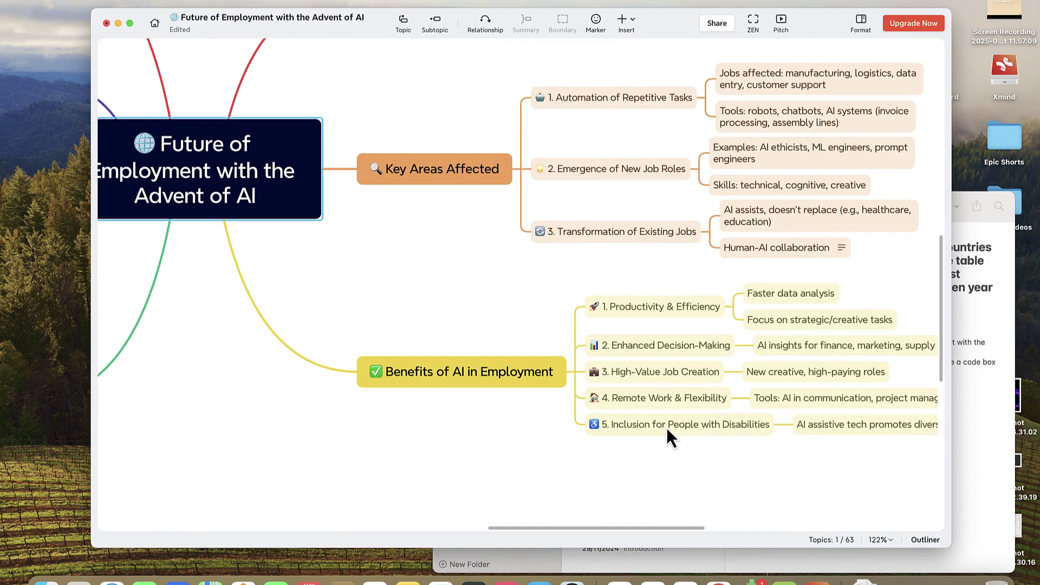
{"action": "scroll", "coordinate": [667, 427], "scroll_direction": "down", "scroll_amount": 5}
{"action": "scroll", "coordinate": [667, 436], "scroll_direction": "up", "scroll_amount": 3}
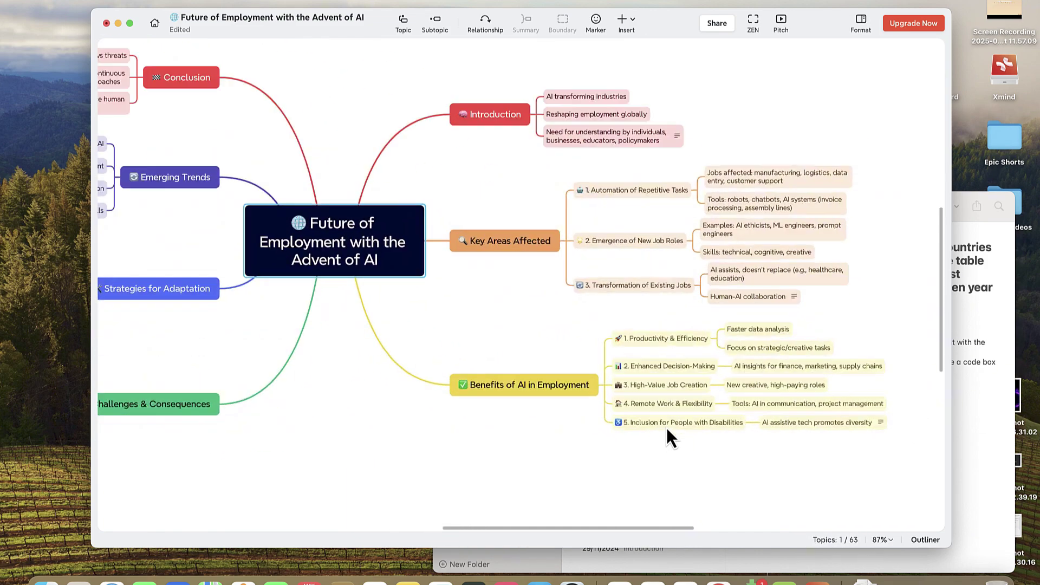
{"action": "scroll", "coordinate": [666, 436], "scroll_direction": "up", "scroll_amount": 3}
{"action": "scroll", "coordinate": [552, 345], "scroll_direction": "left", "scroll_amount": 5}
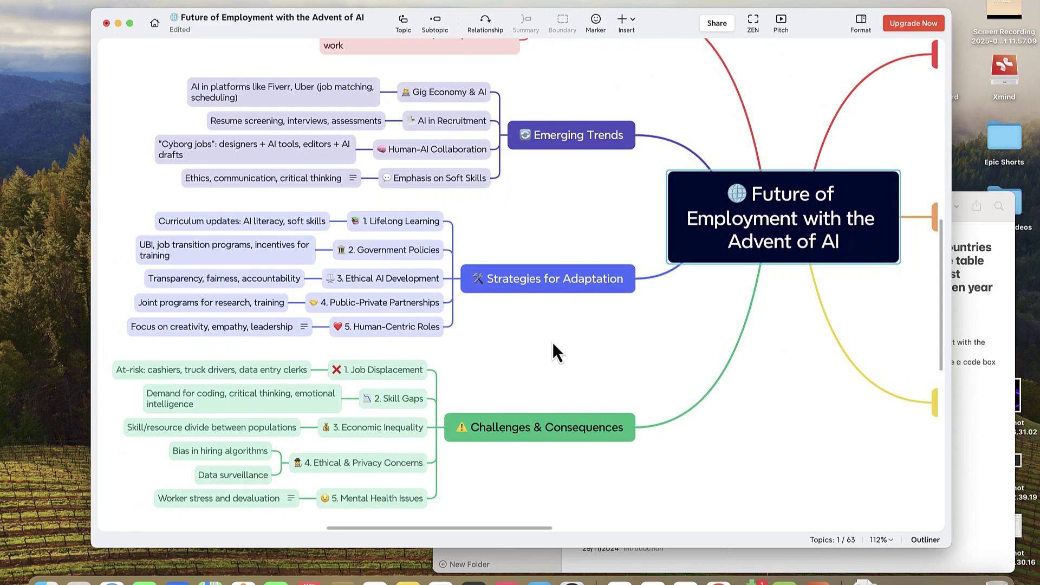
{"action": "scroll", "coordinate": [552, 345], "scroll_direction": "up", "scroll_amount": 3}
{"action": "scroll", "coordinate": [553, 345], "scroll_direction": "down", "scroll_amount": 5}
{"action": "scroll", "coordinate": [553, 345], "scroll_direction": "down", "scroll_amount": 2}
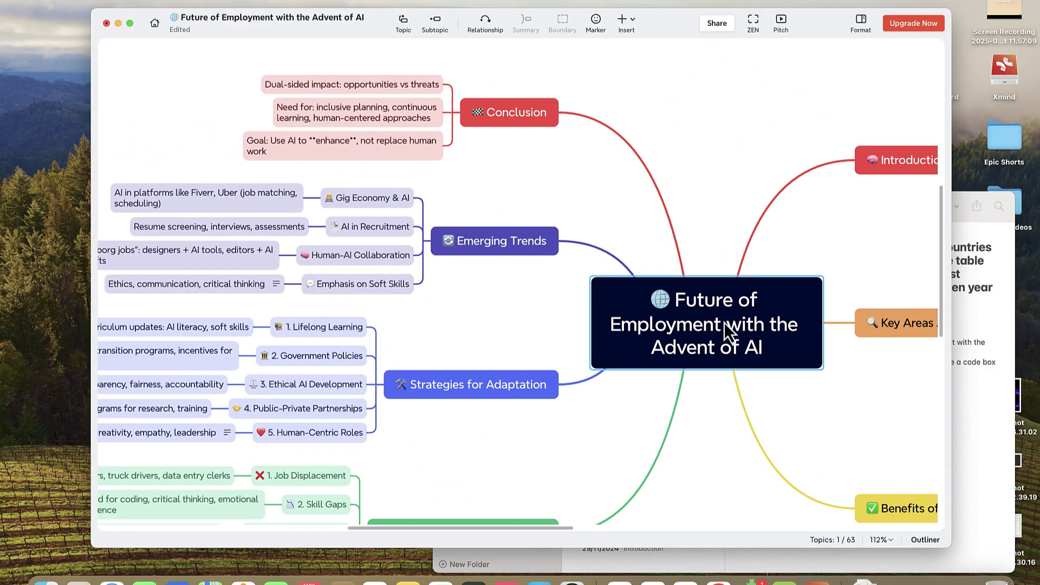
{"action": "scroll", "coordinate": [666, 309], "scroll_direction": "down", "scroll_amount": 5}
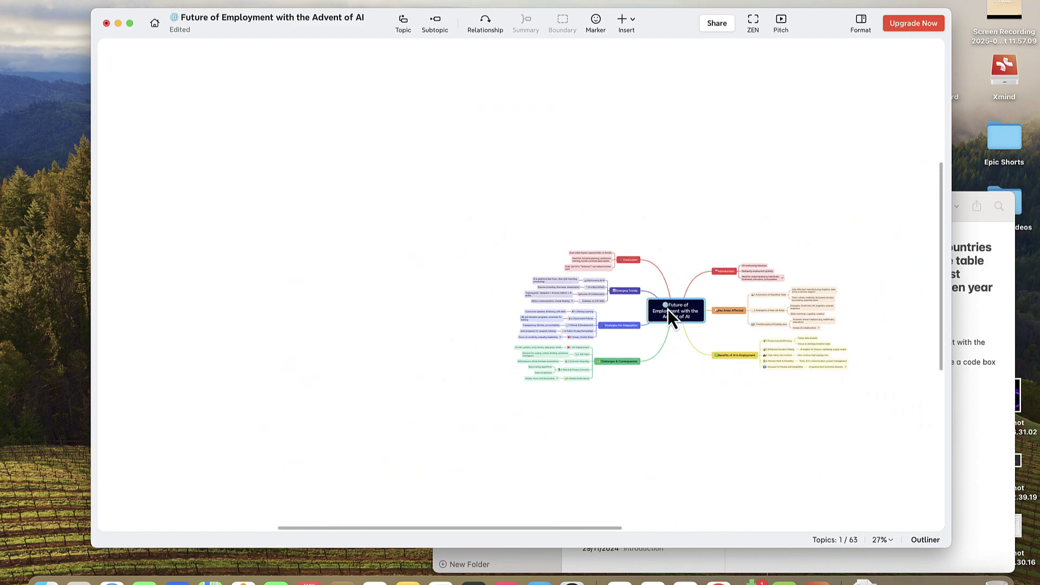
{"action": "scroll", "coordinate": [783, 249], "scroll_direction": "up", "scroll_amount": 5}
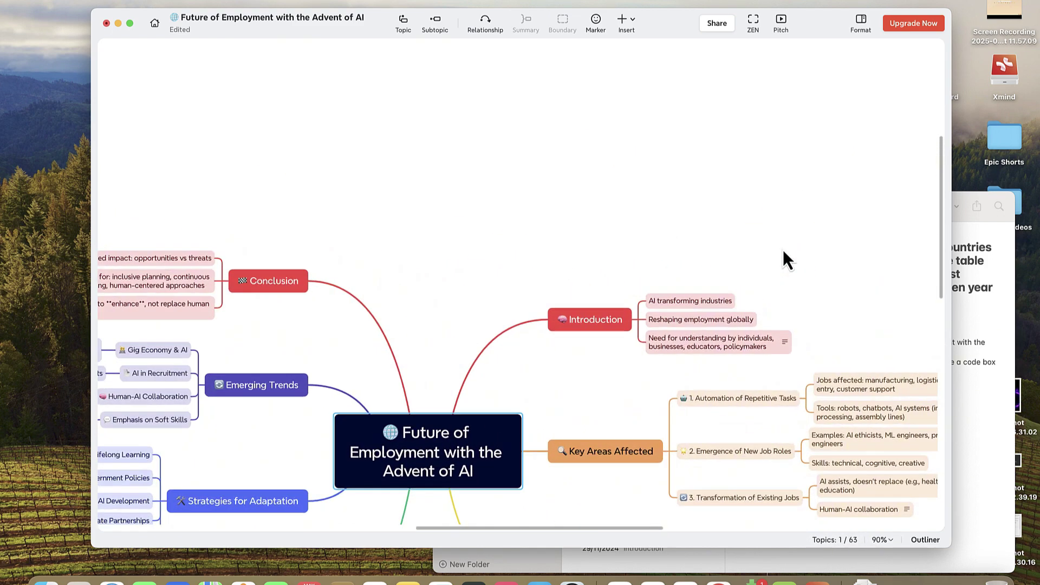
{"action": "scroll", "coordinate": [476, 432], "scroll_direction": "down", "scroll_amount": 2}
{"action": "scroll", "coordinate": [476, 432], "scroll_direction": "down", "scroll_amount": 2}
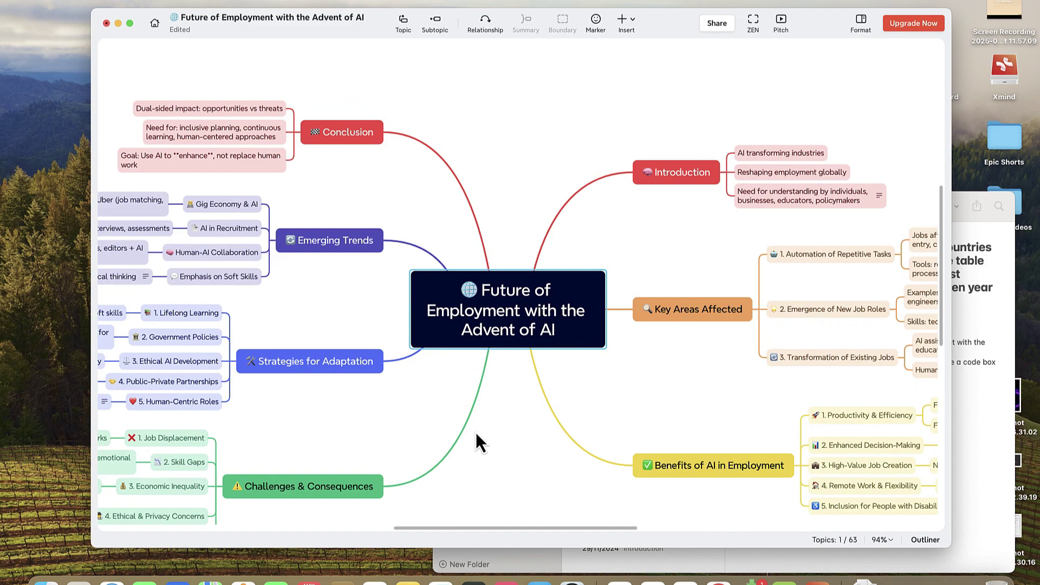
{"action": "scroll", "coordinate": [475, 433], "scroll_direction": "down", "scroll_amount": 3}
{"action": "scroll", "coordinate": [476, 432], "scroll_direction": "up", "scroll_amount": 2}
{"action": "scroll", "coordinate": [475, 432], "scroll_direction": "up", "scroll_amount": 1}
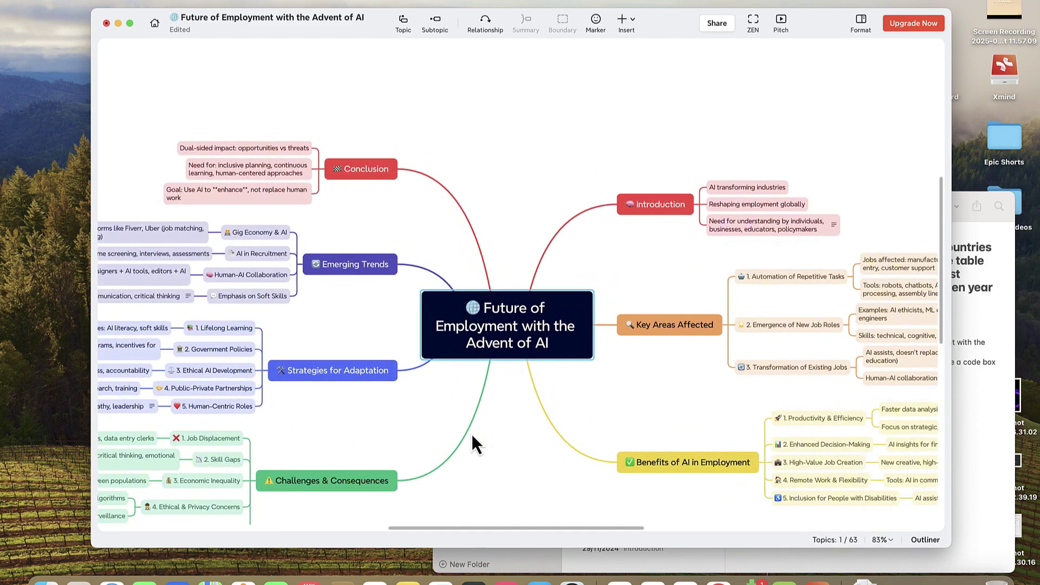
{"action": "scroll", "coordinate": [471, 435], "scroll_direction": "up", "scroll_amount": 1}
{"action": "scroll", "coordinate": [454, 441], "scroll_direction": "up", "scroll_amount": 1}
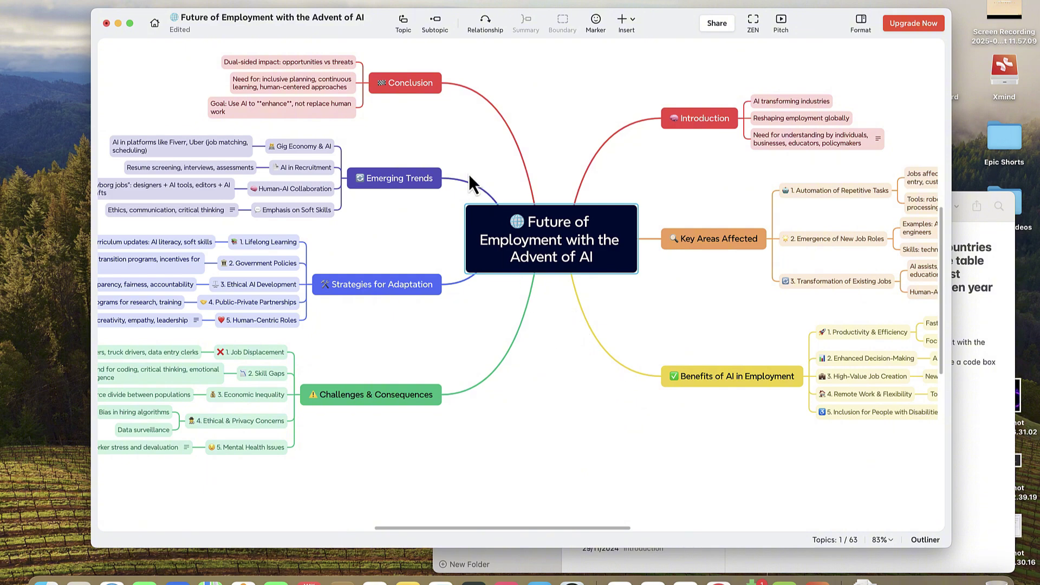
Bring up Xmind's File menu to reach the export formats
{"action": "left_click", "coordinate": [77, 0]}
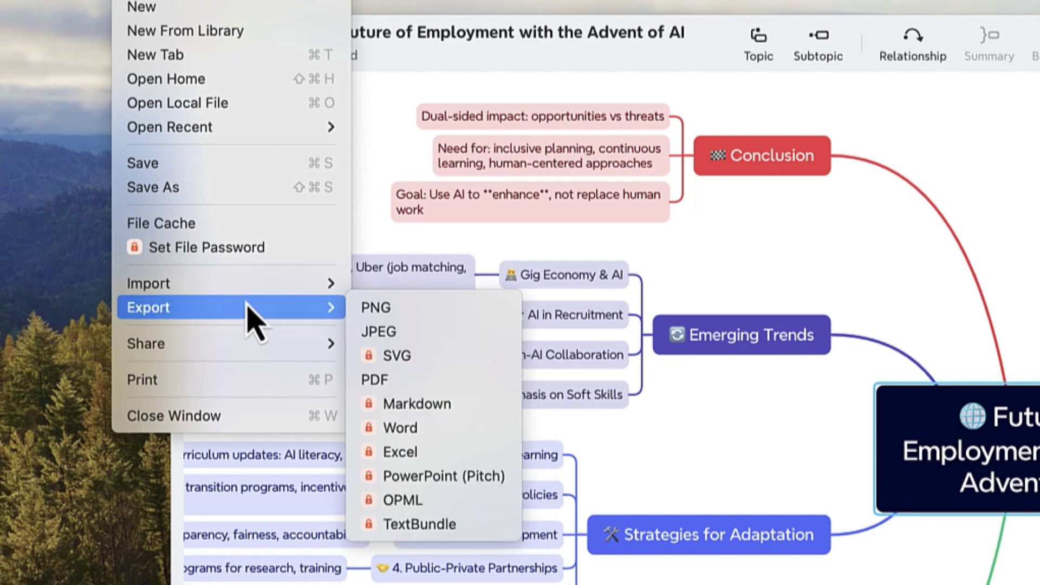
{"action": "mouse_move", "coordinate": [121, 163]}
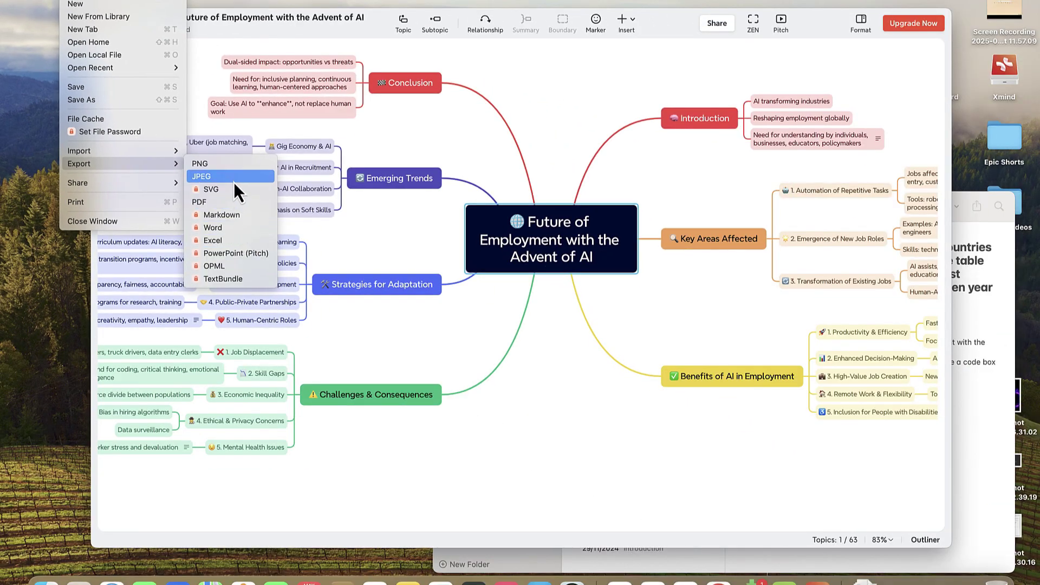
Export the employment mind map as a PNG image saved to the Desktop
{"action": "key", "text": "Escape"}
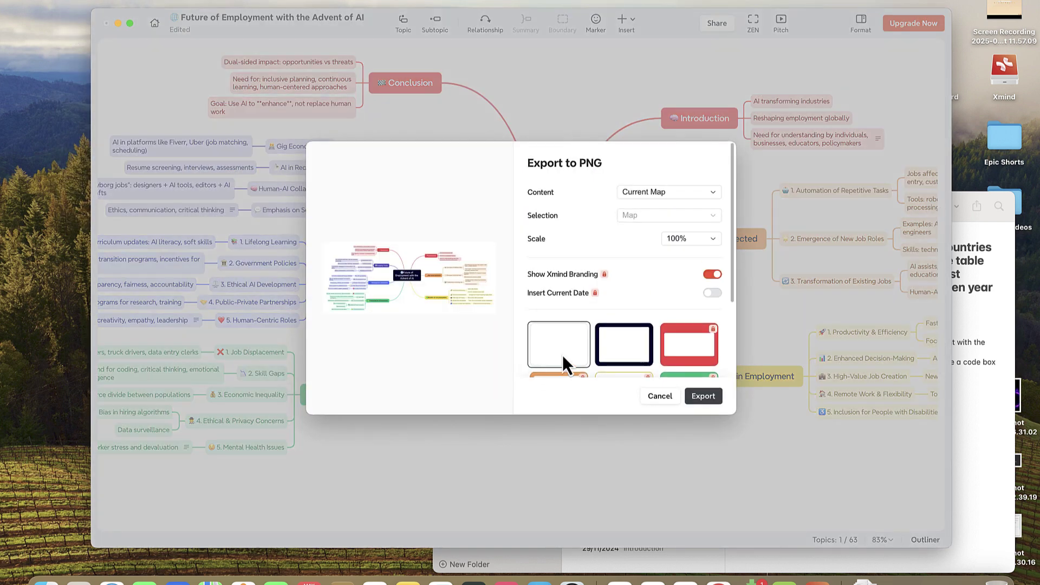
{"action": "left_click", "coordinate": [702, 400]}
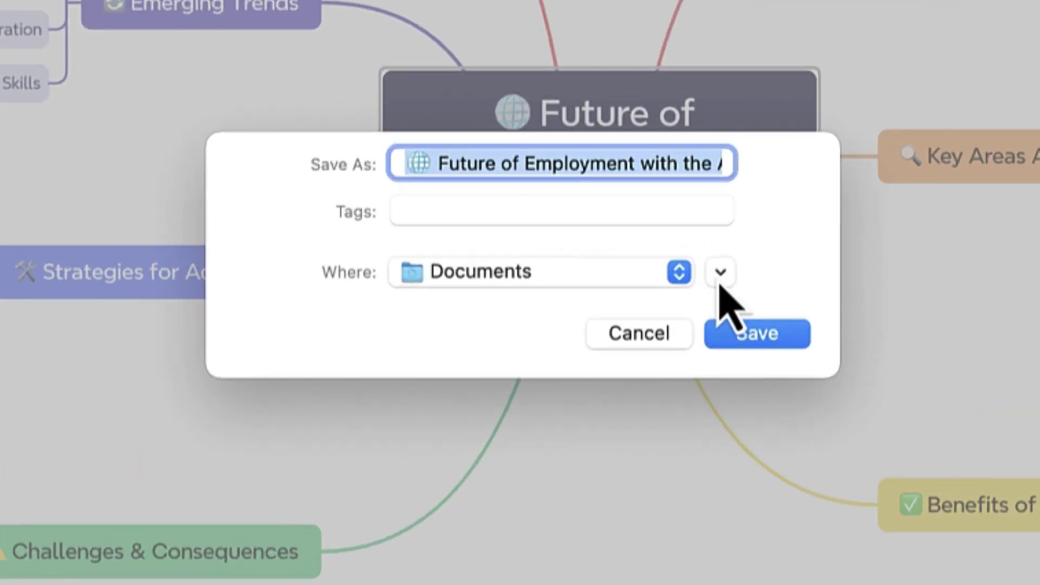
{"action": "left_click", "coordinate": [599, 283]}
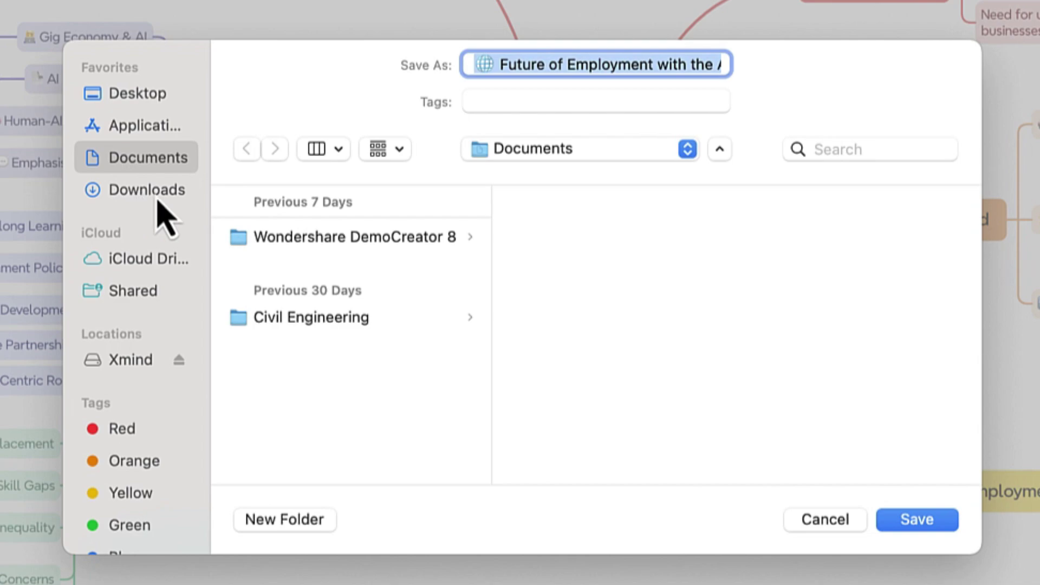
{"action": "left_click", "coordinate": [138, 101]}
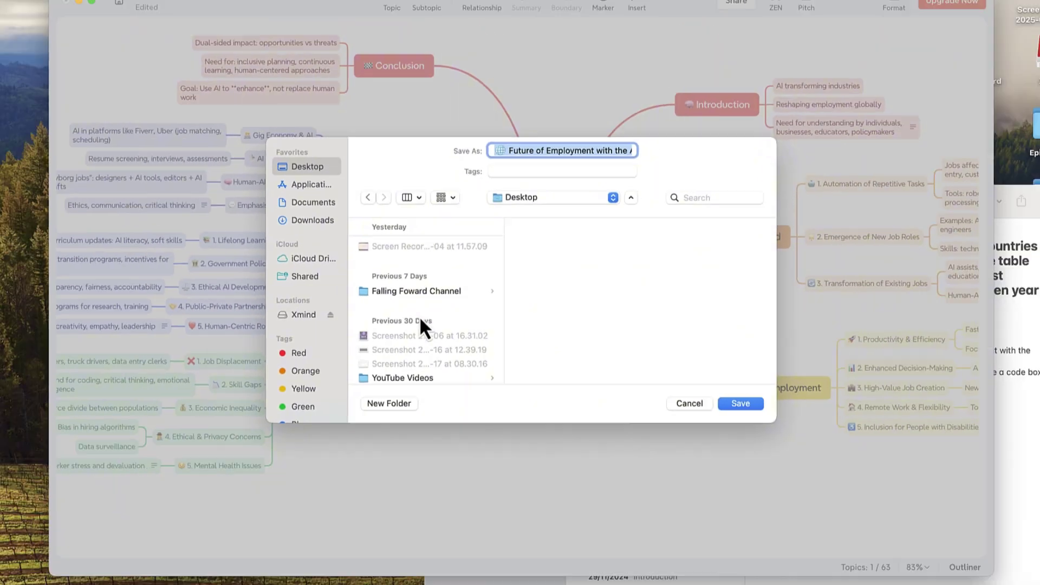
{"action": "key", "text": "Return"}
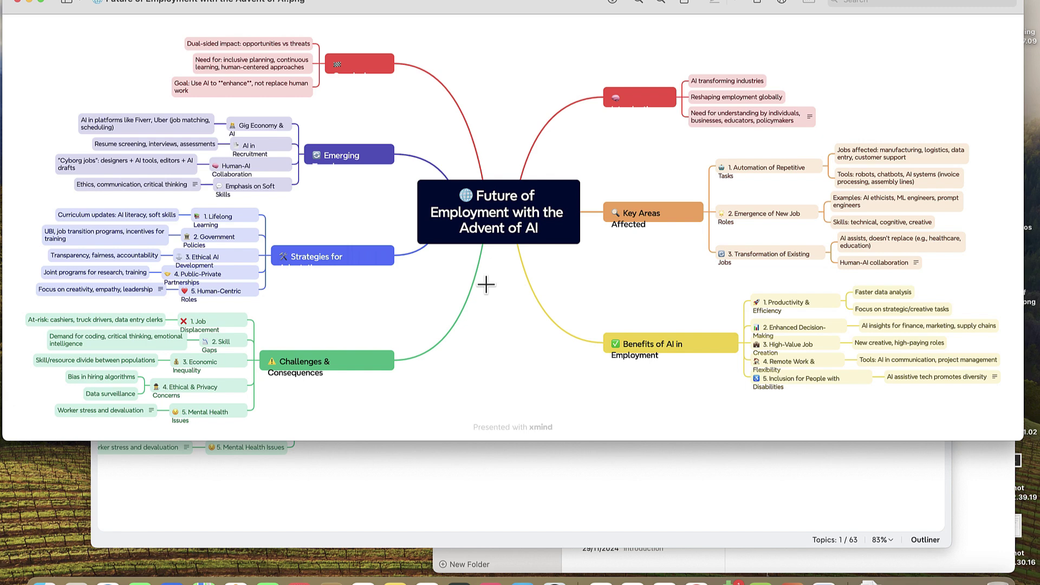